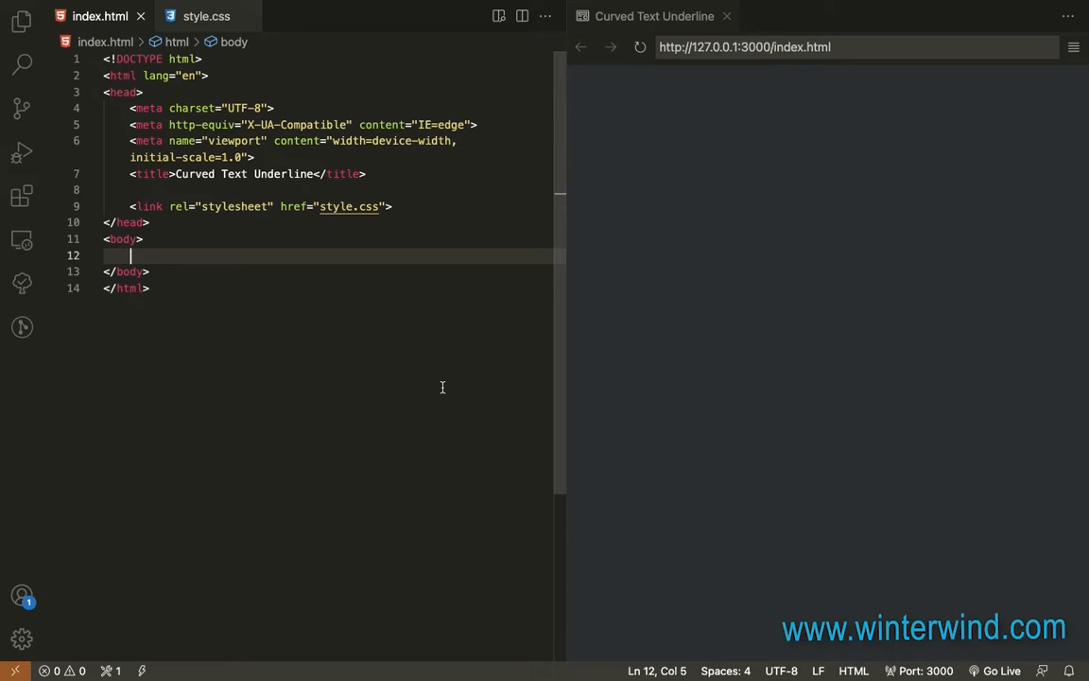
text(<p)
- Create a <p> with lorem placeholder text trimmed to "Lorem ipsum dolor sit amet."
key(Escape)
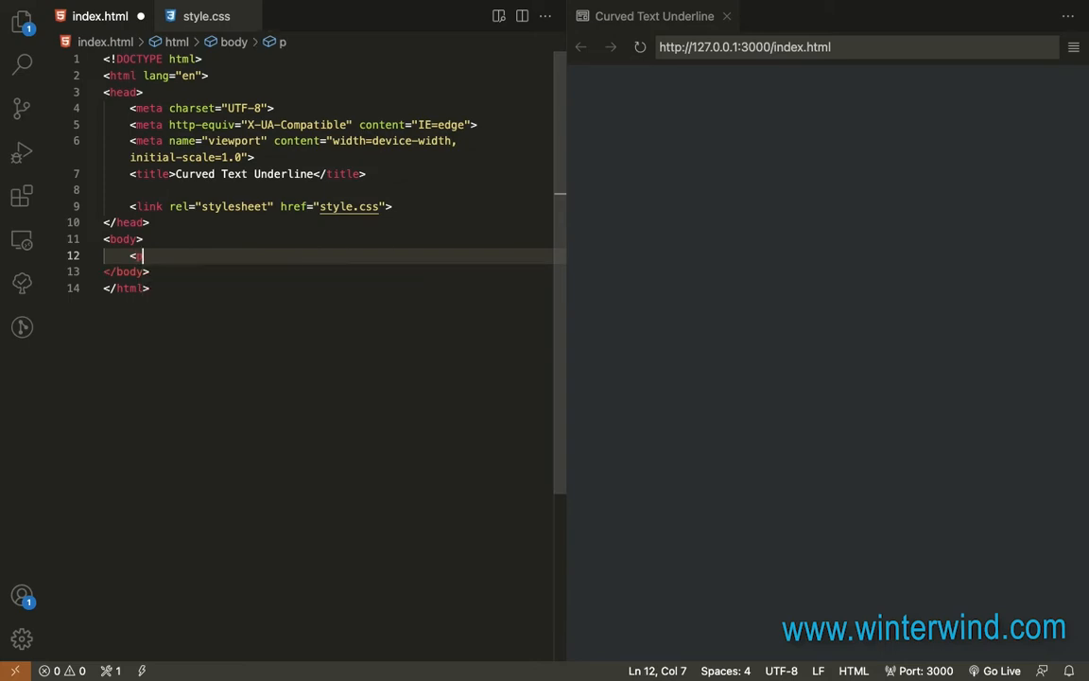
text(>)
text(lorem)
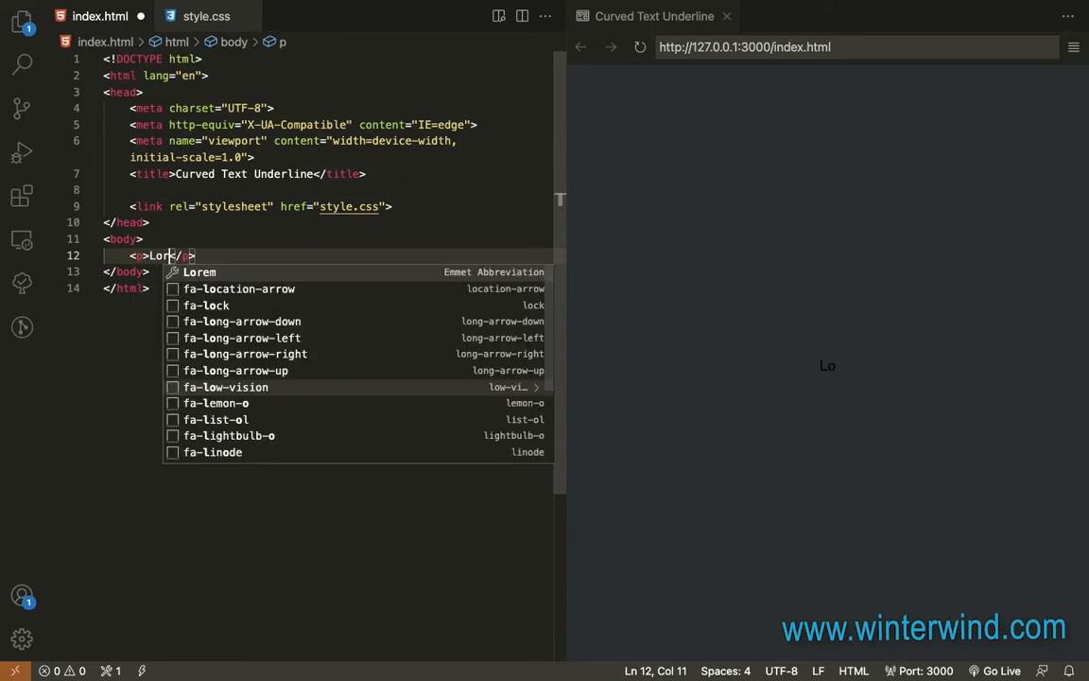
key(Tab)
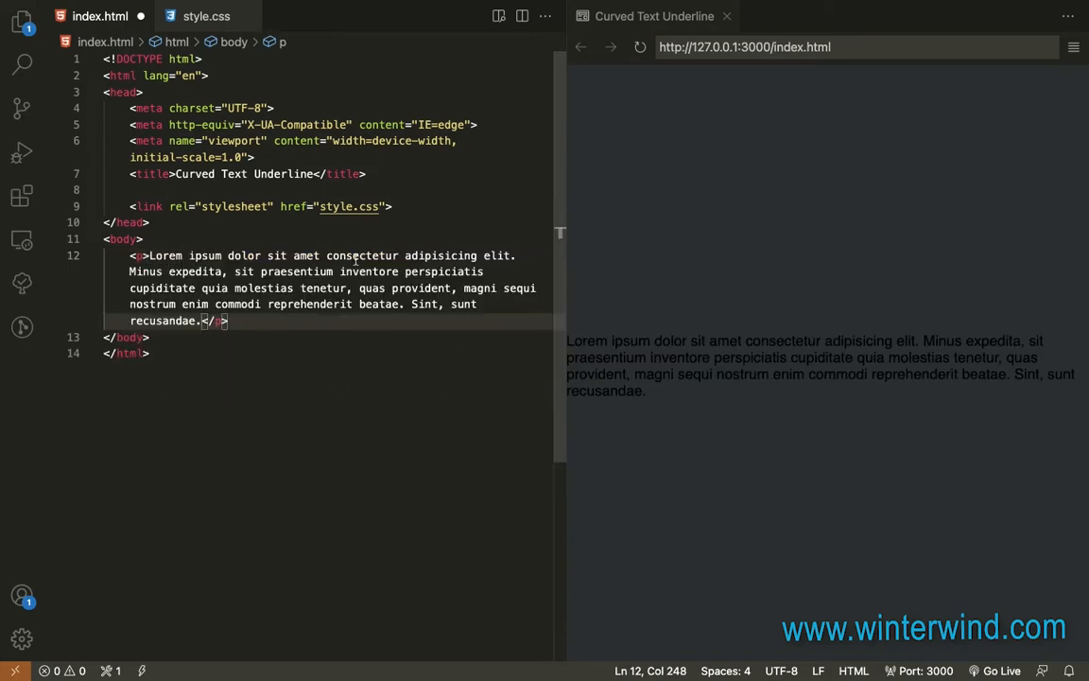
shift+click(319, 255)
key(BackSpace)
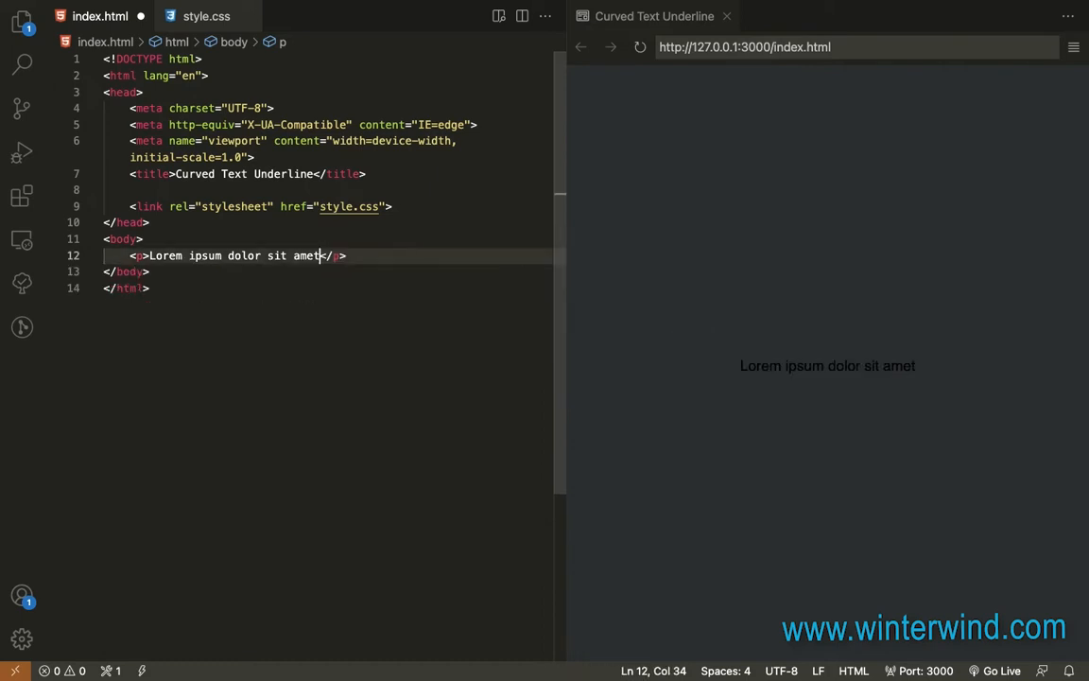
text(.)
key(Escape)
click(175, 268)
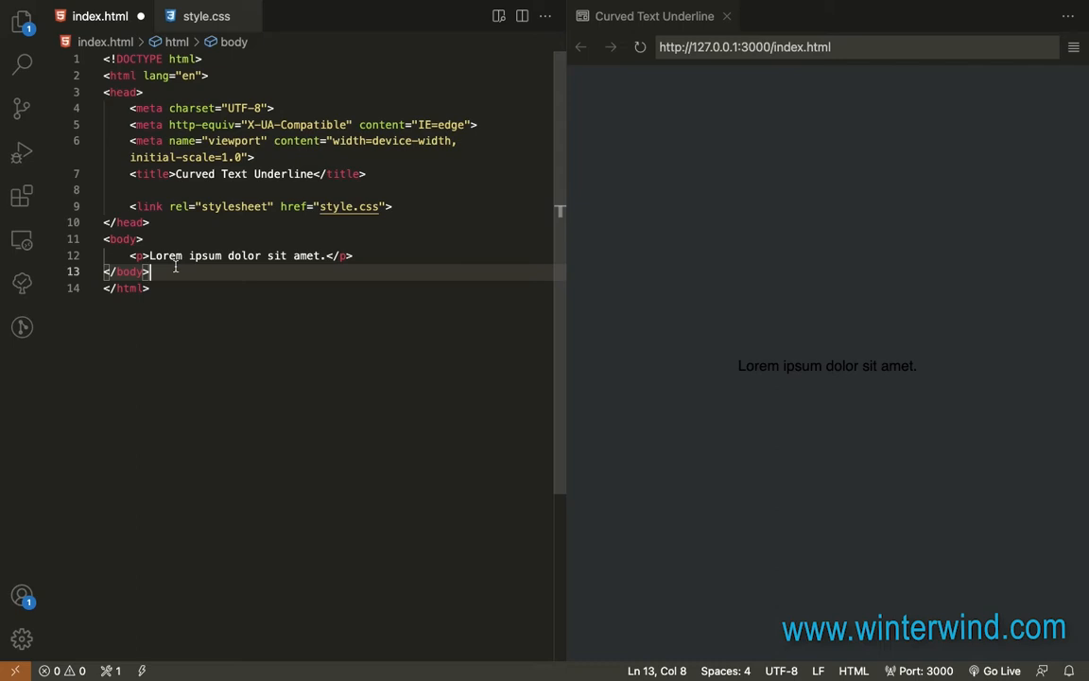
double_click(168, 256)
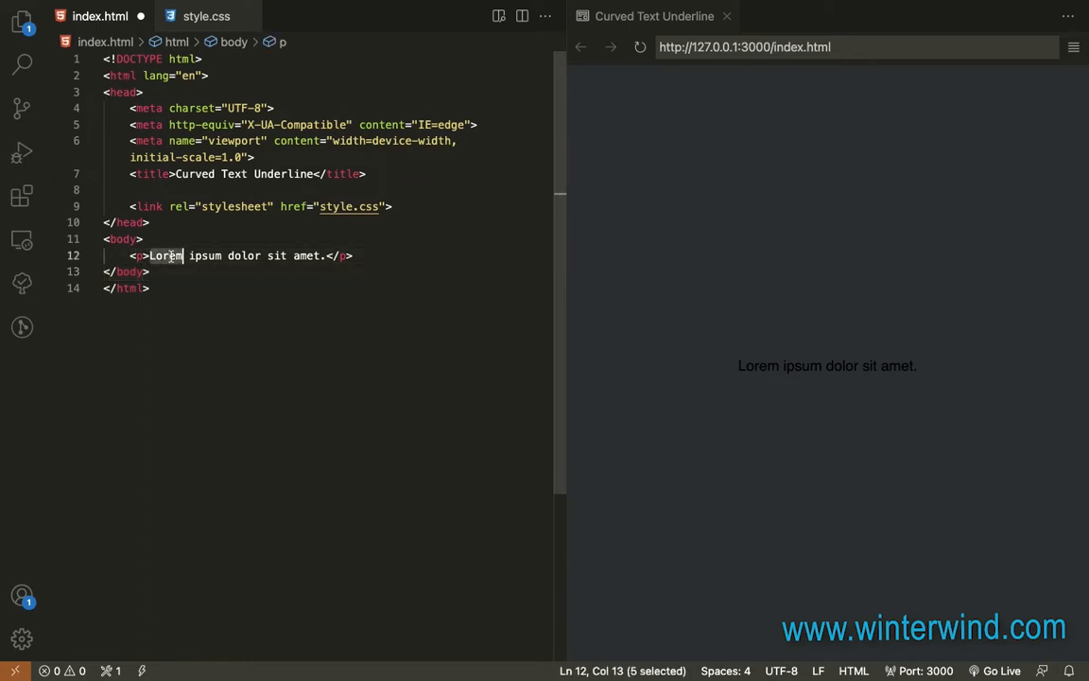
- Wrap the word Lorem in <span class="underline"> inside the paragraph
click(150, 256)
text(<)
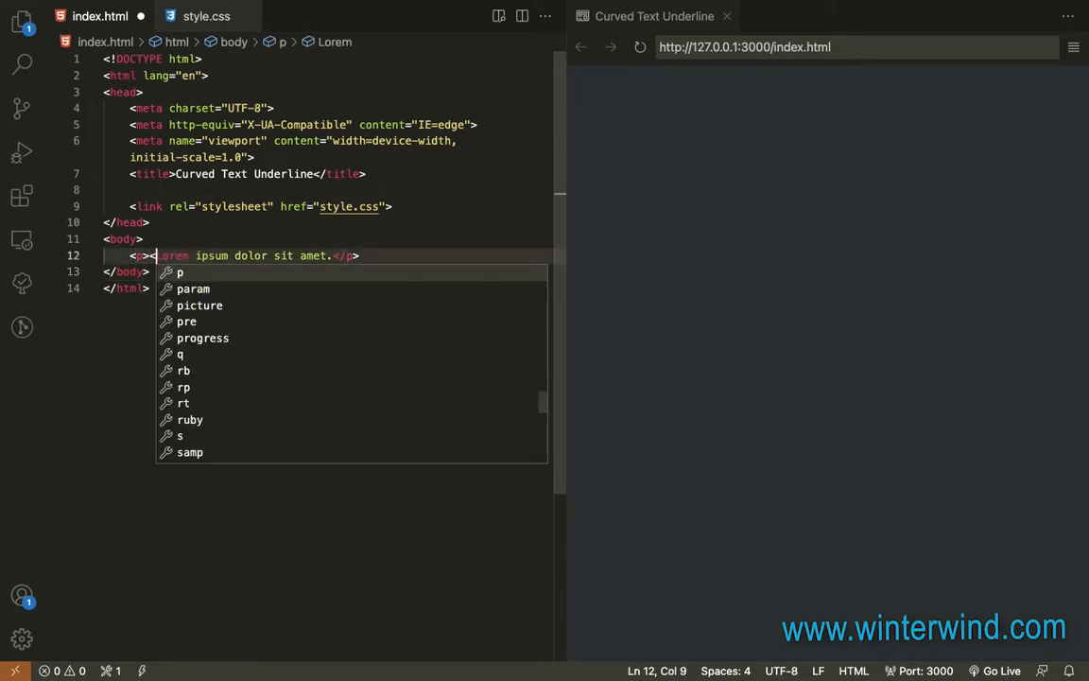
text(span)
key(Return)
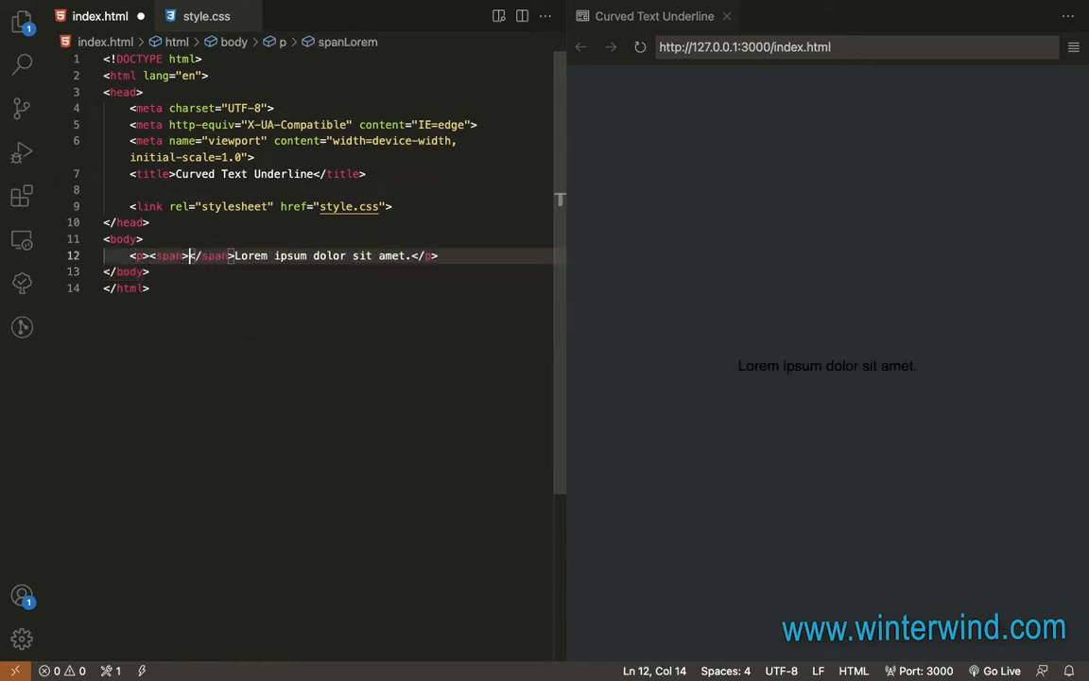
double_click(251, 257)
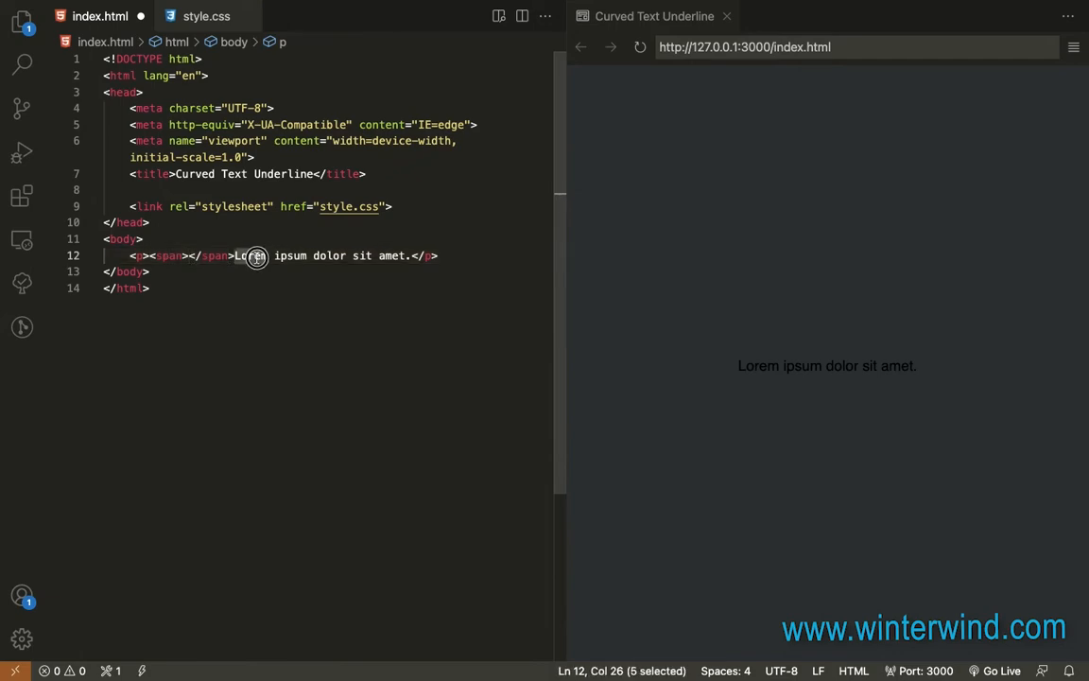
drag(186, 260, 186, 257)
key(Left)
key(Left)
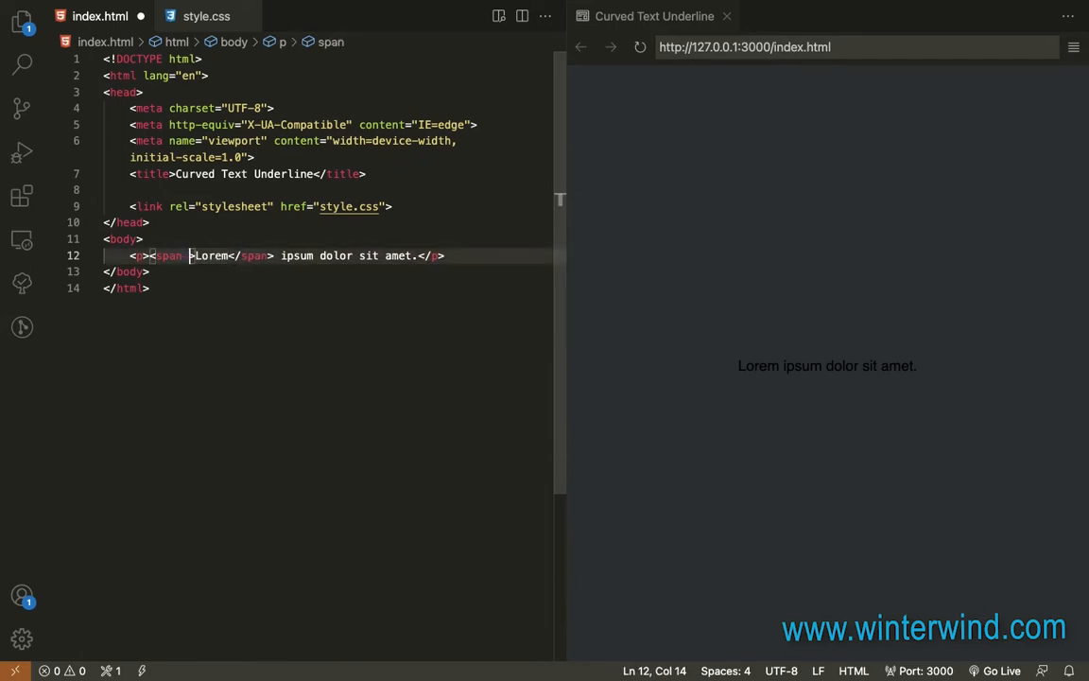
text(class=")
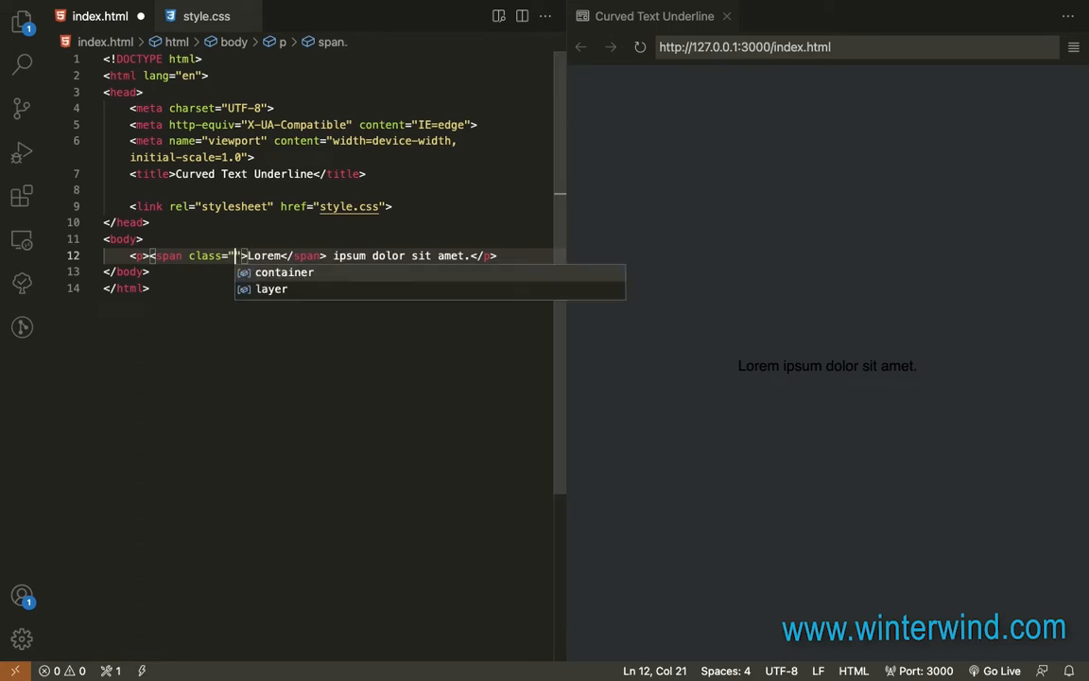
text(ubde)
key(BackSpace)
key(BackSpace)
key(BackSpace)
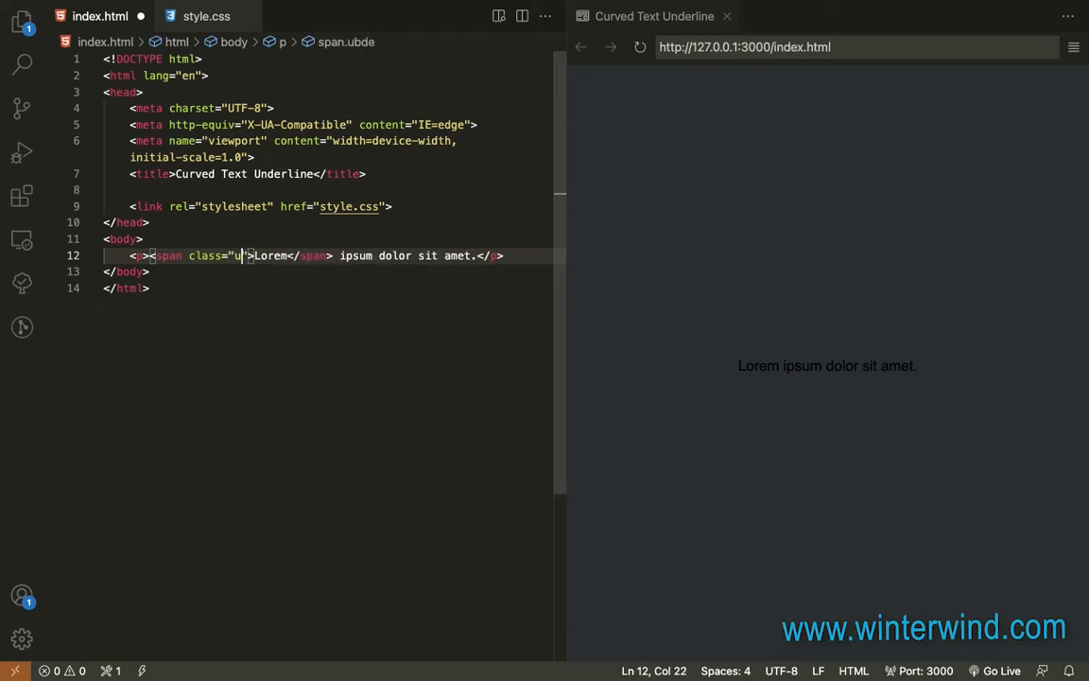
text(nderline)
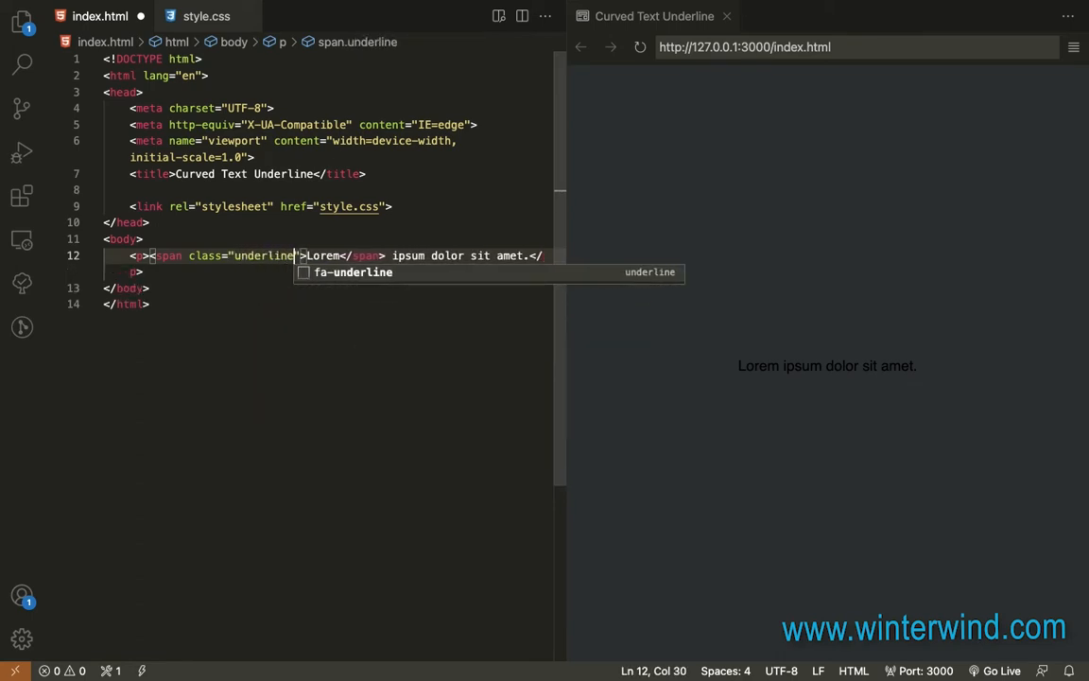
click(217, 269)
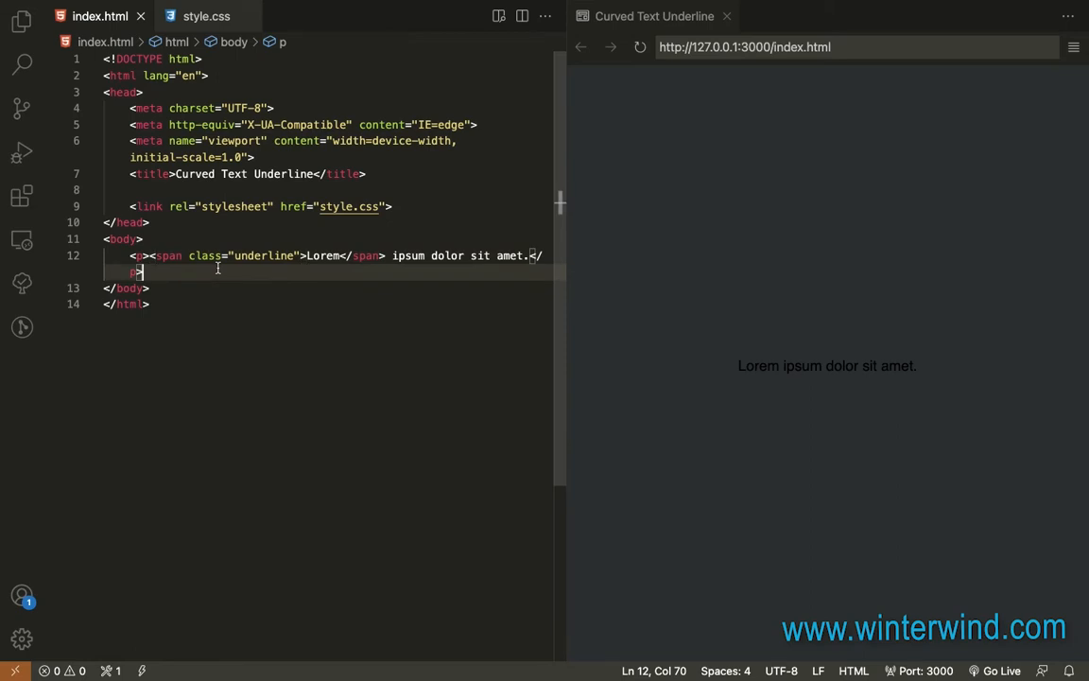
- Switch to style.css and review the body rule's background colour and flex centering lines
click(206, 14)
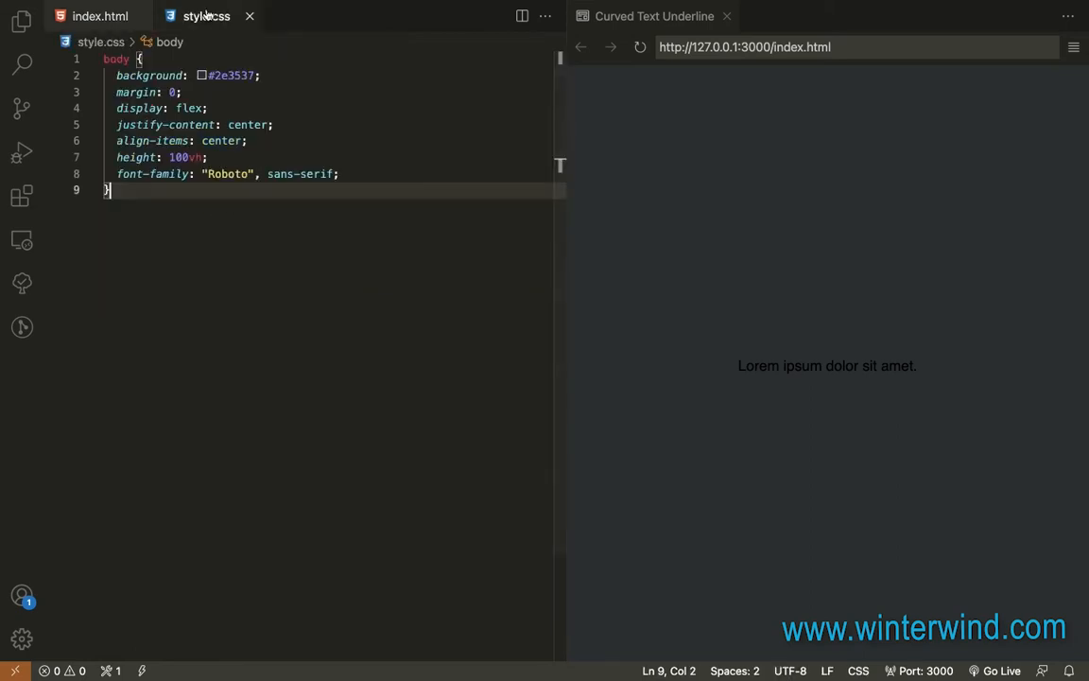
mouse_move(173, 81)
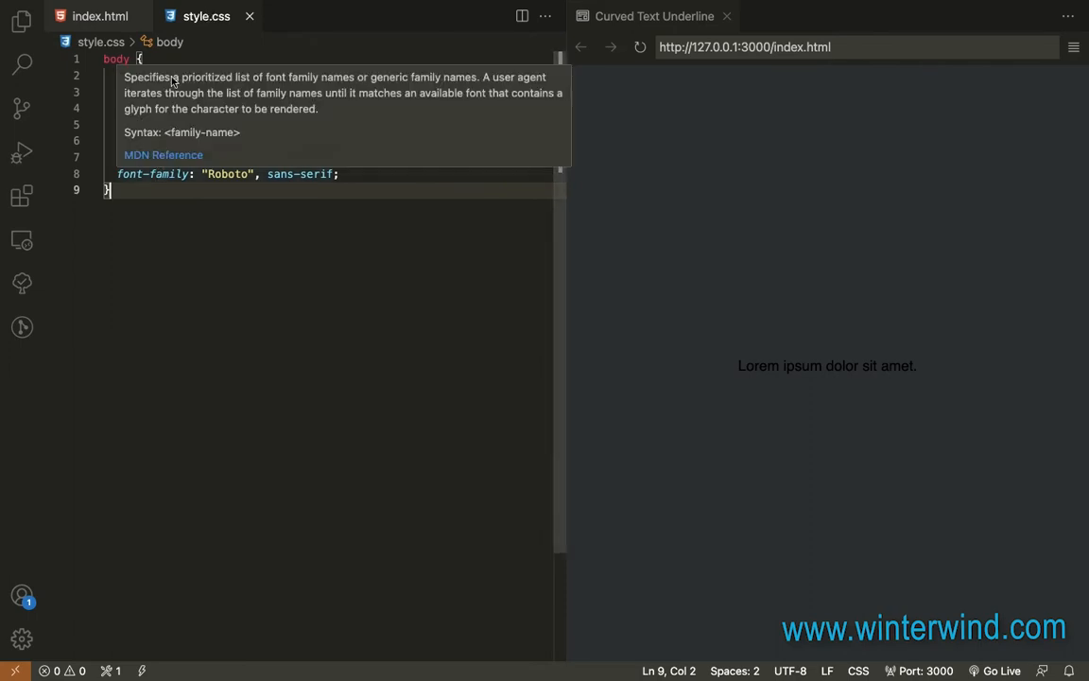
click(213, 90)
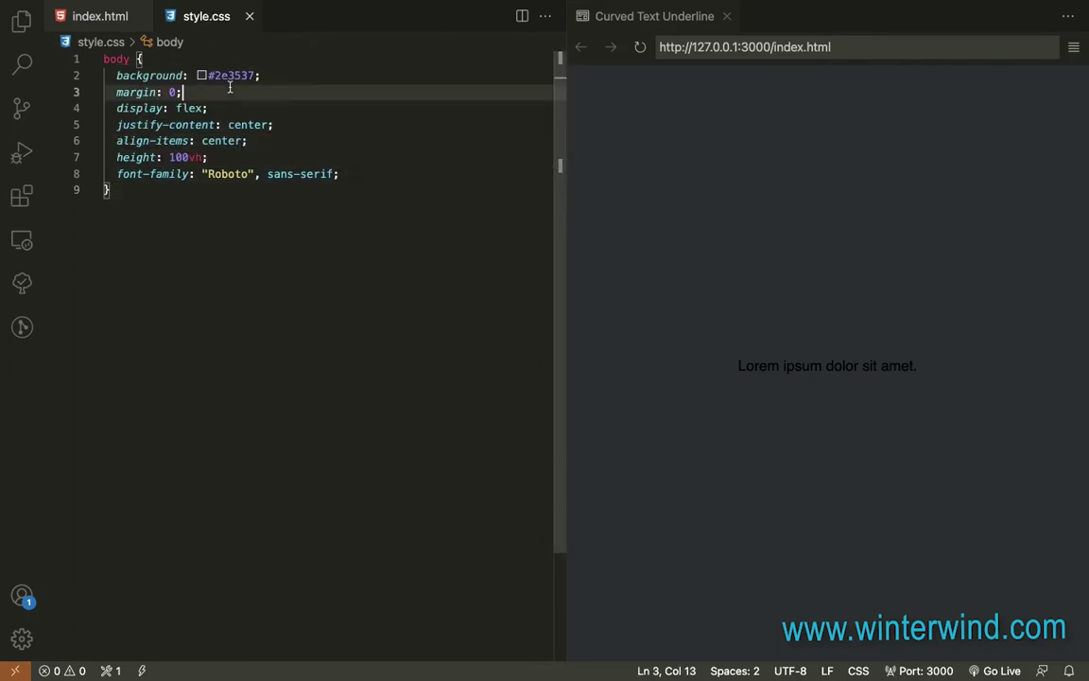
click(250, 140)
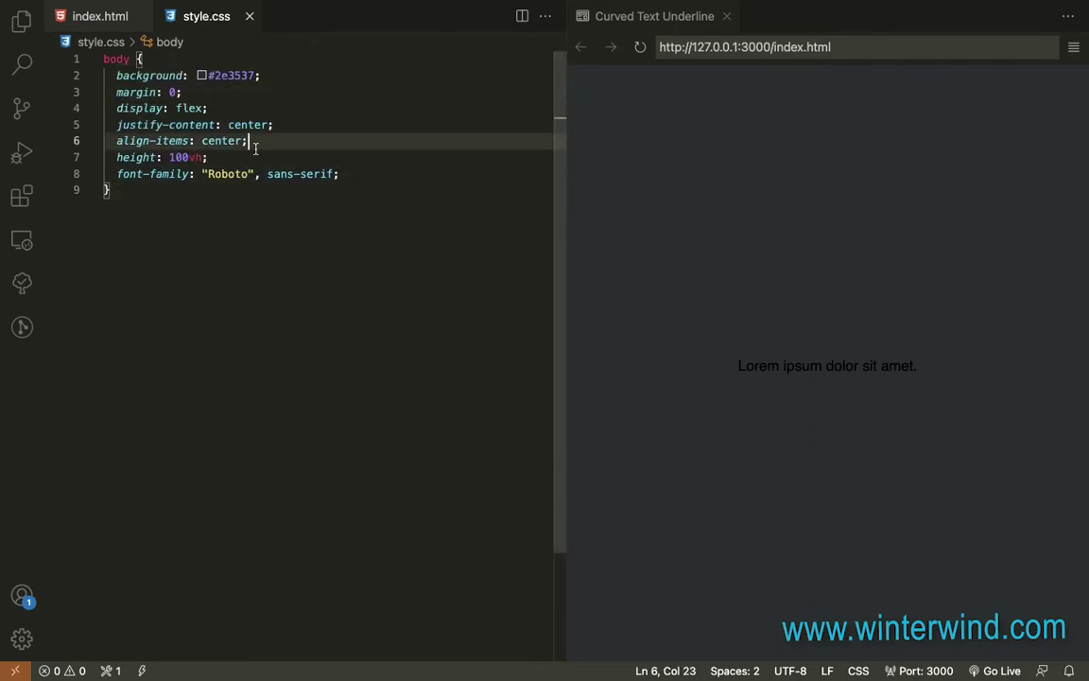
double_click(239, 74)
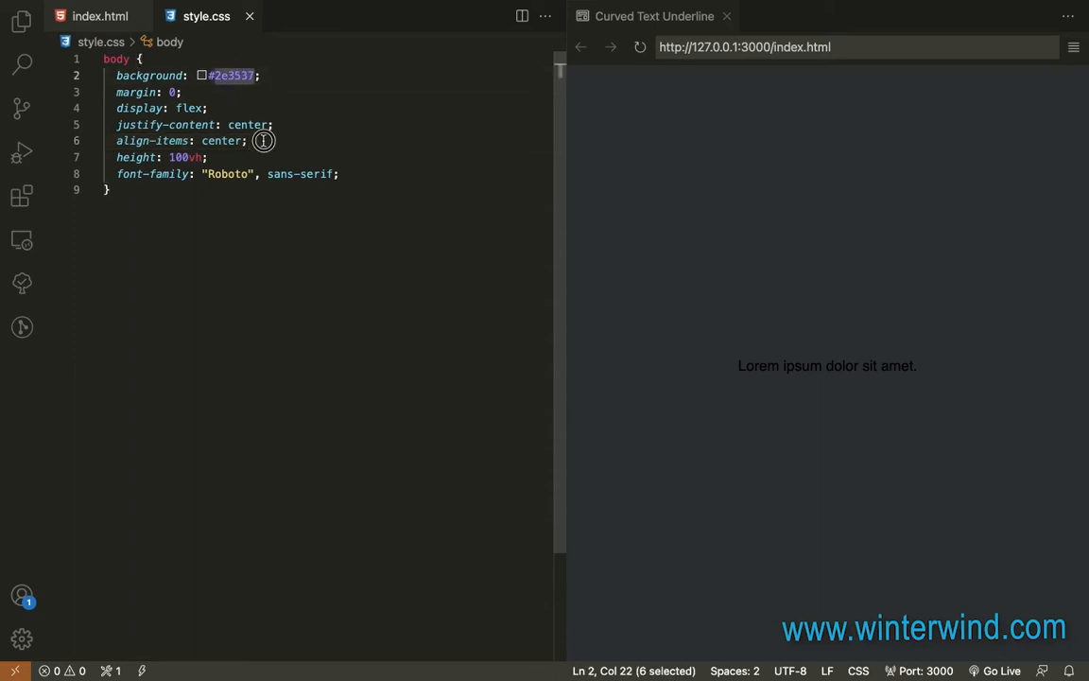
drag(263, 140, 115, 107)
click(213, 189)
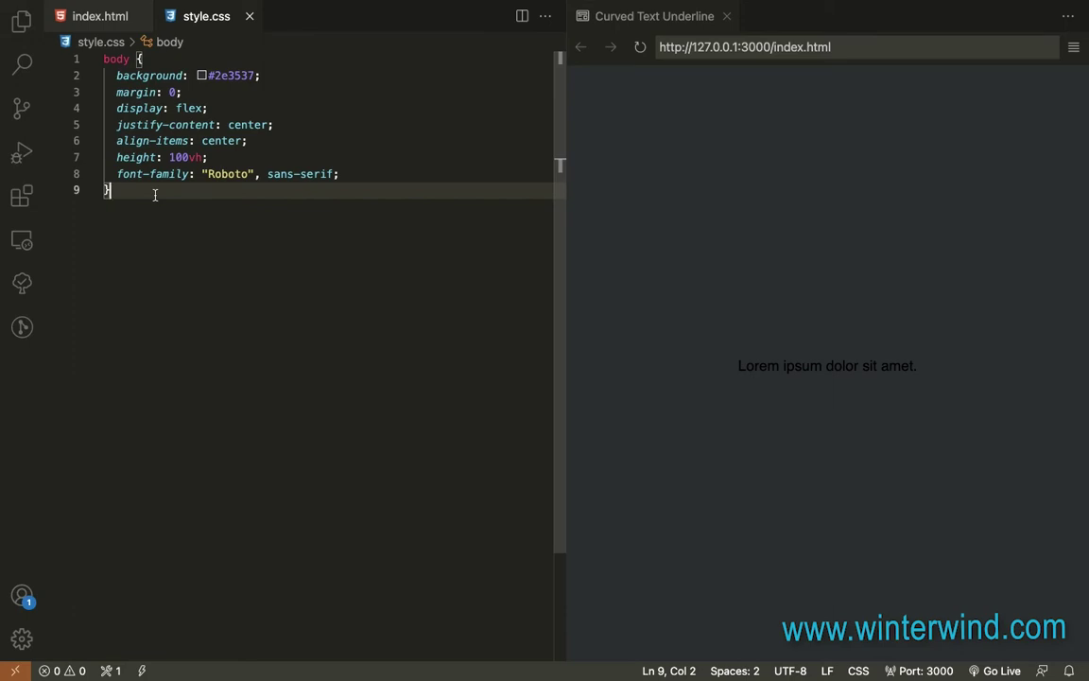
key(Return)
key(Return)
text(p )
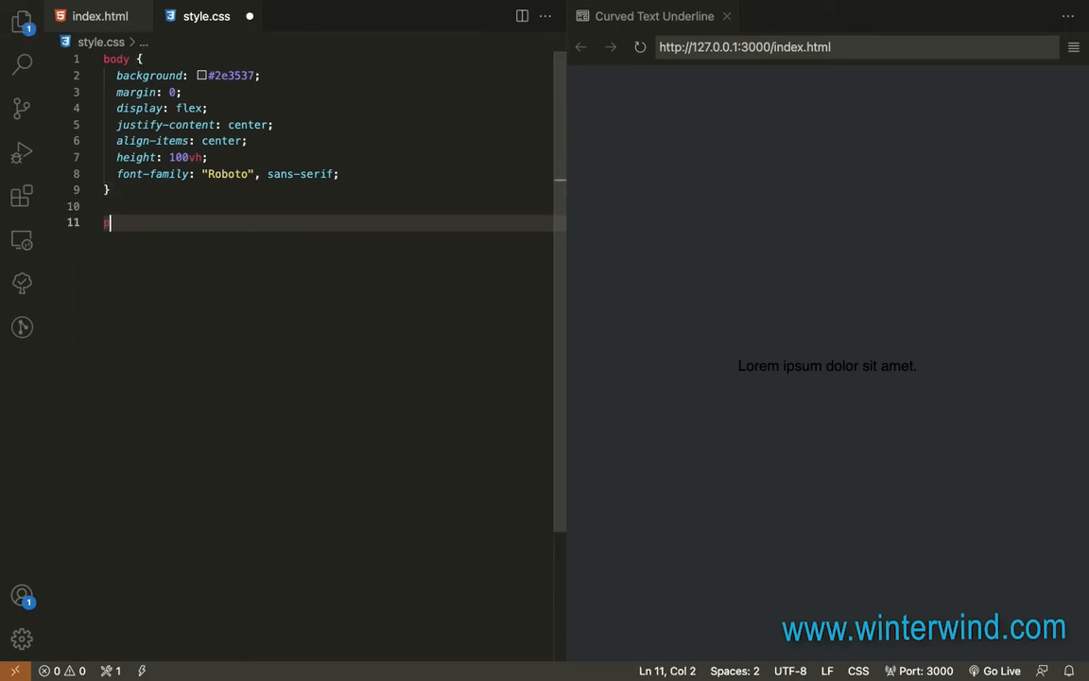
text({)
- Start a p rule with white color and a text-align: center declaration via IntelliSense
key(Return)
text(col)
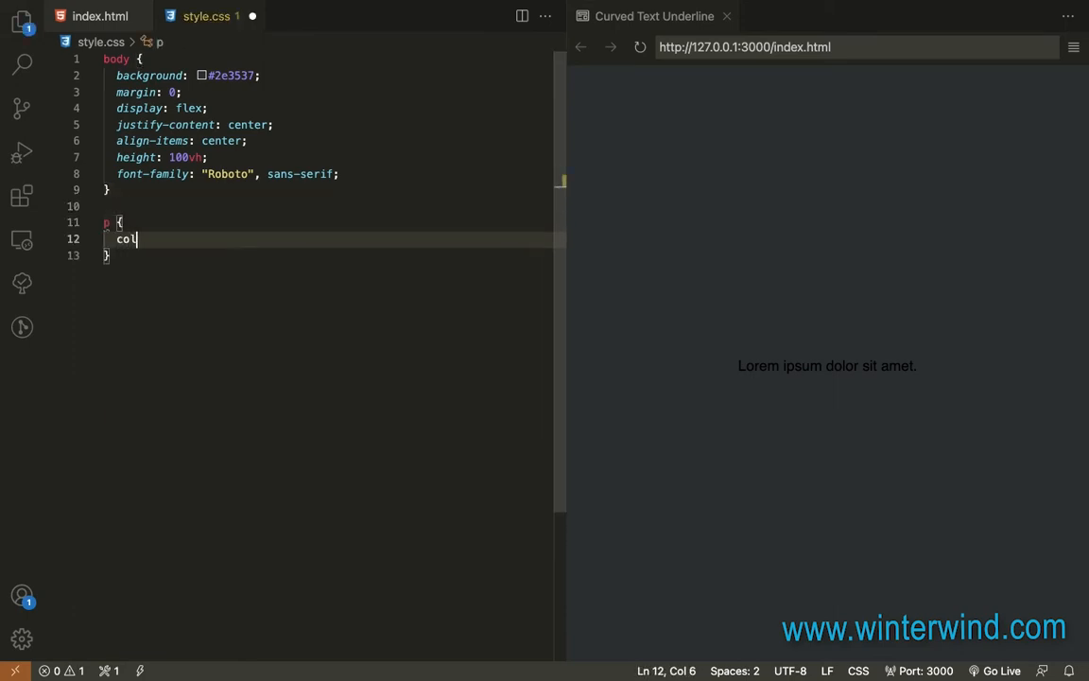
text(or: whir)
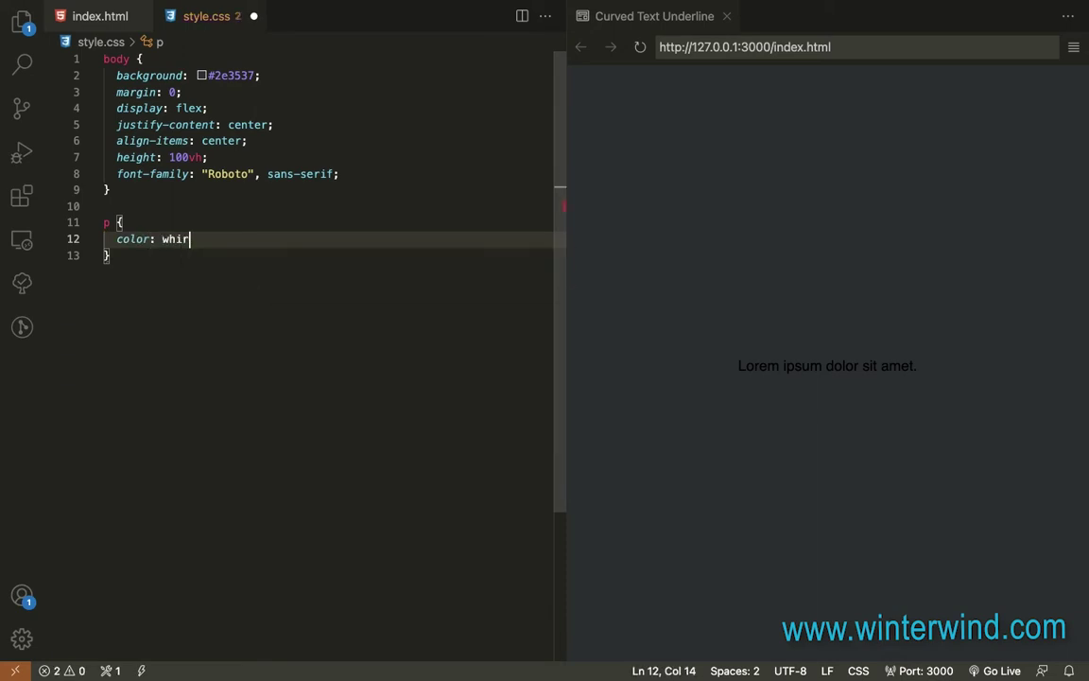
key(BackSpace)
text(te;)
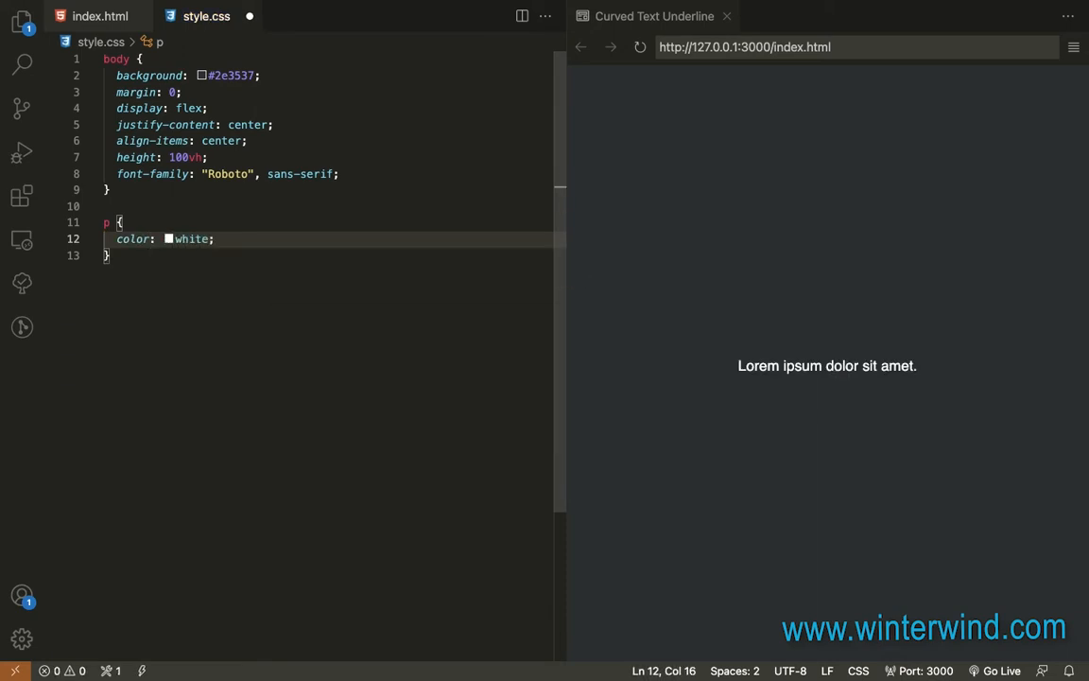
key(Return)
text(e)
key(BackSpace)
text(te)
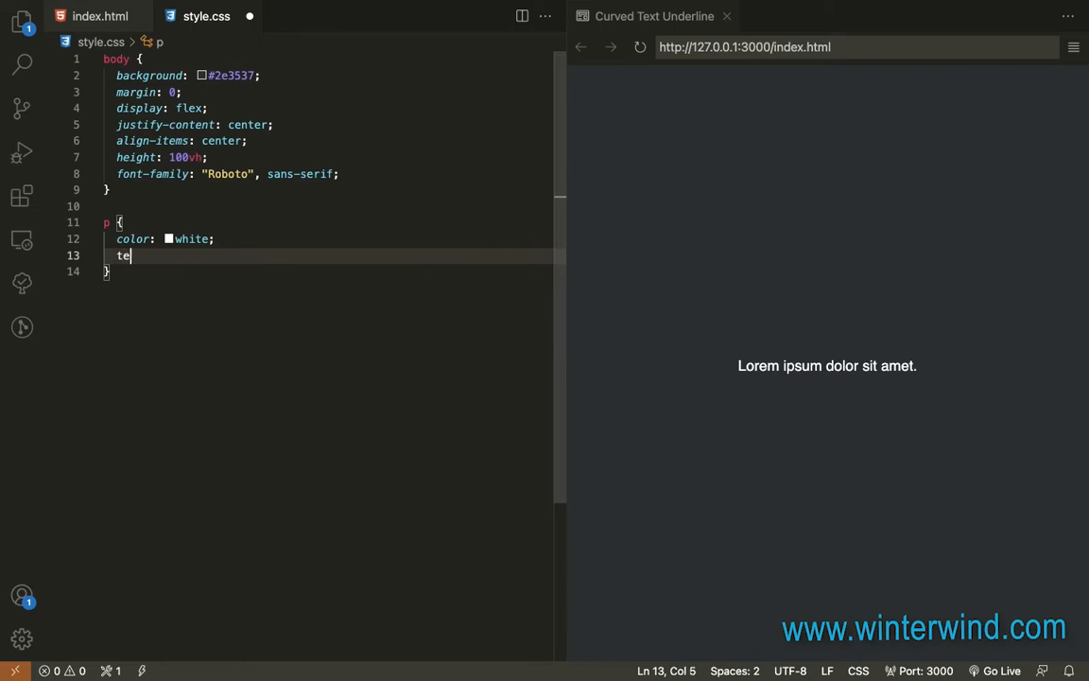
text(xt)
key(Return)
key(Down)
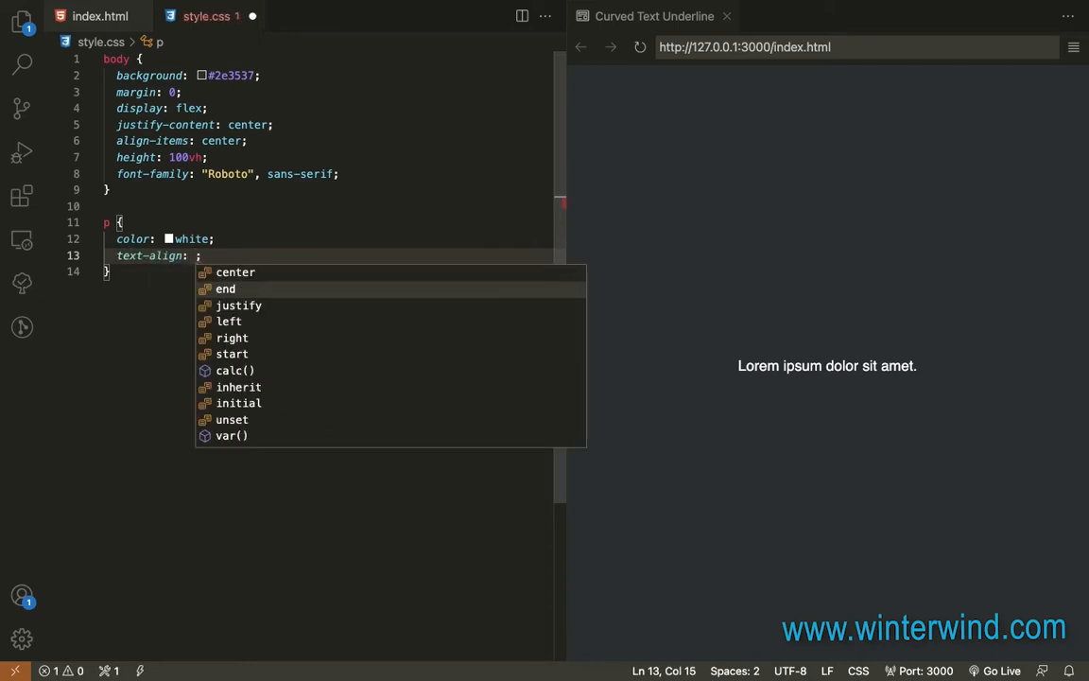
key(Up)
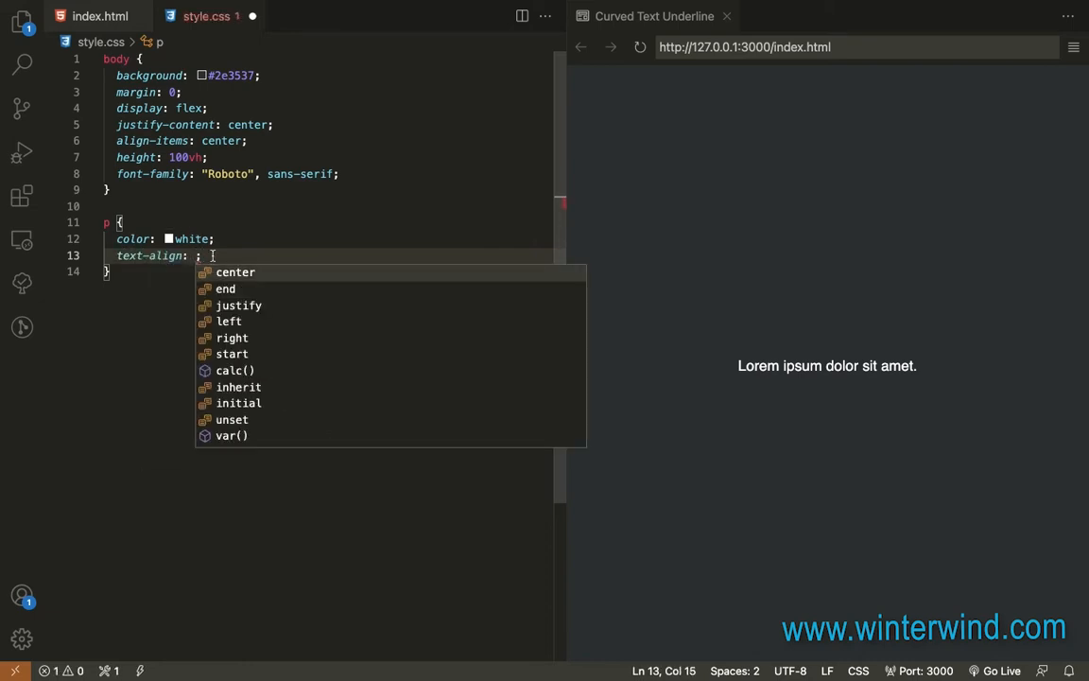
key(Right)
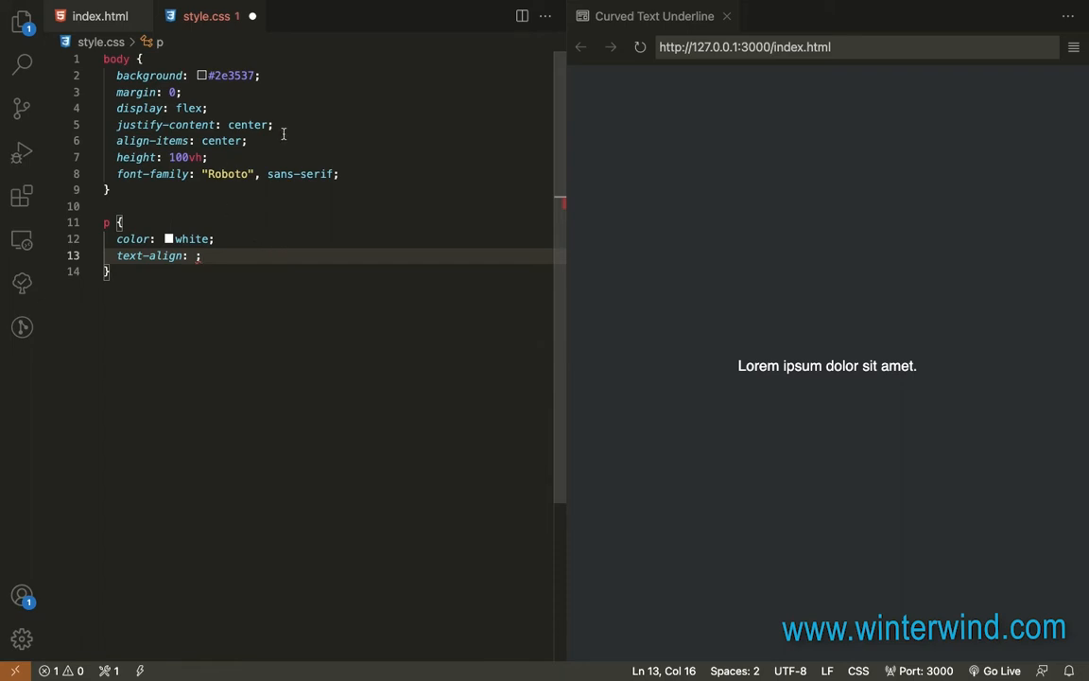
- Replace the text-align line with font-size: 40px so the paragraph renders larger
mouse_move(304, 126)
mouse_down()
mouse_move(175, 125)
mouse_move(202, 140)
mouse_up()
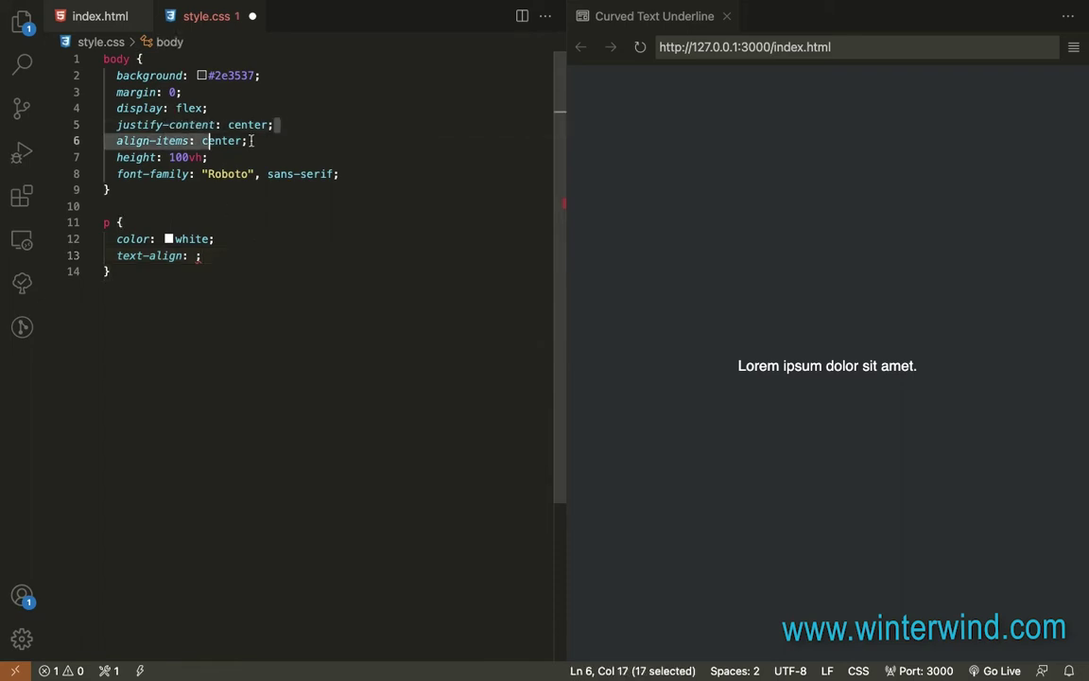
click(210, 259)
shift+click(227, 239)
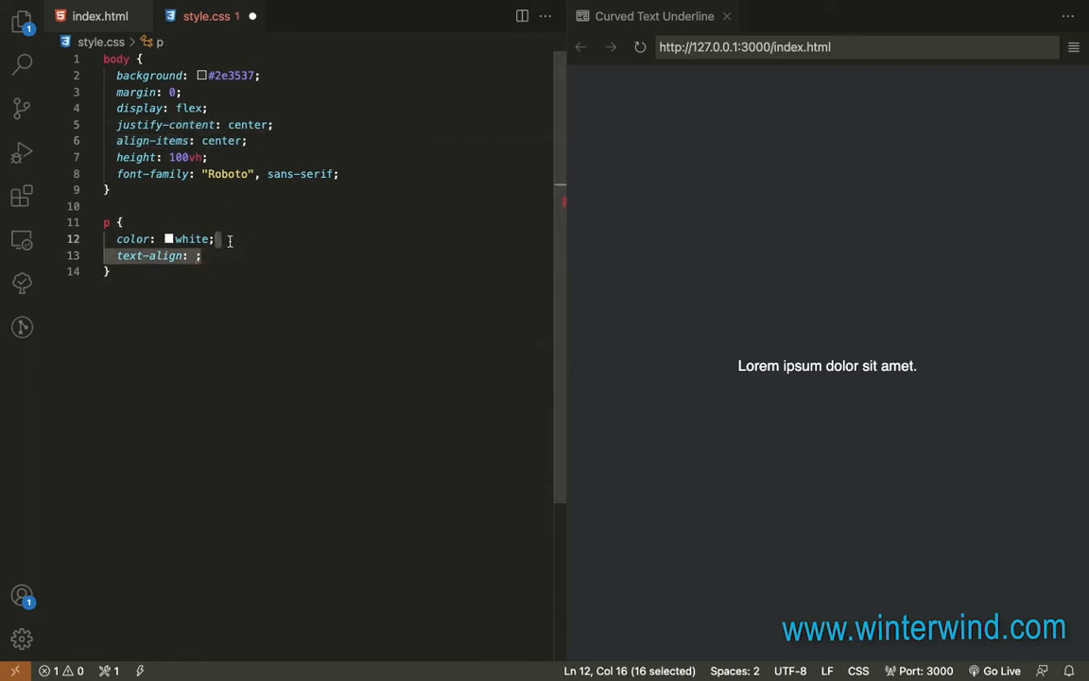
key(BackSpace)
key(Return)
text(font-)
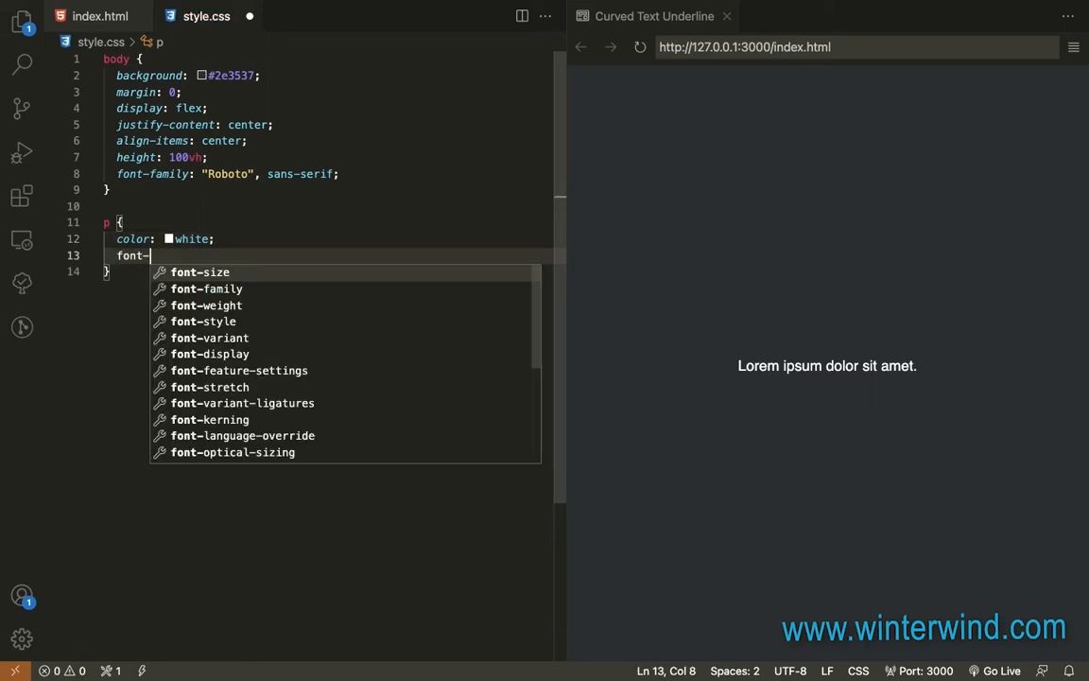
text(siz)
key(Return)
text(40)
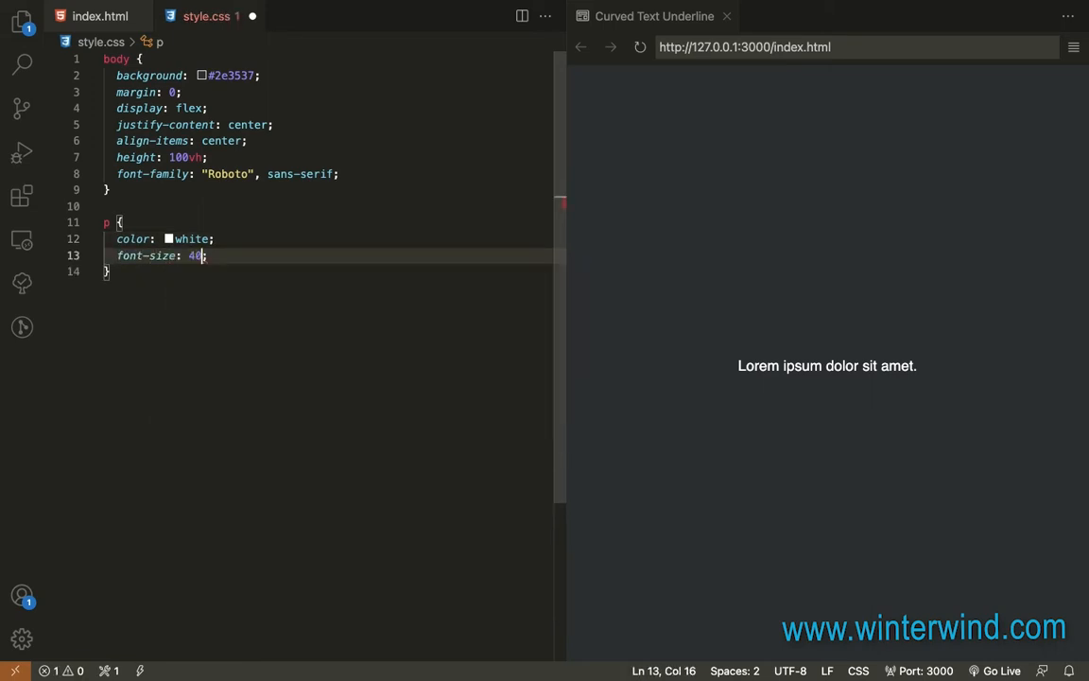
text(px)
click(178, 271)
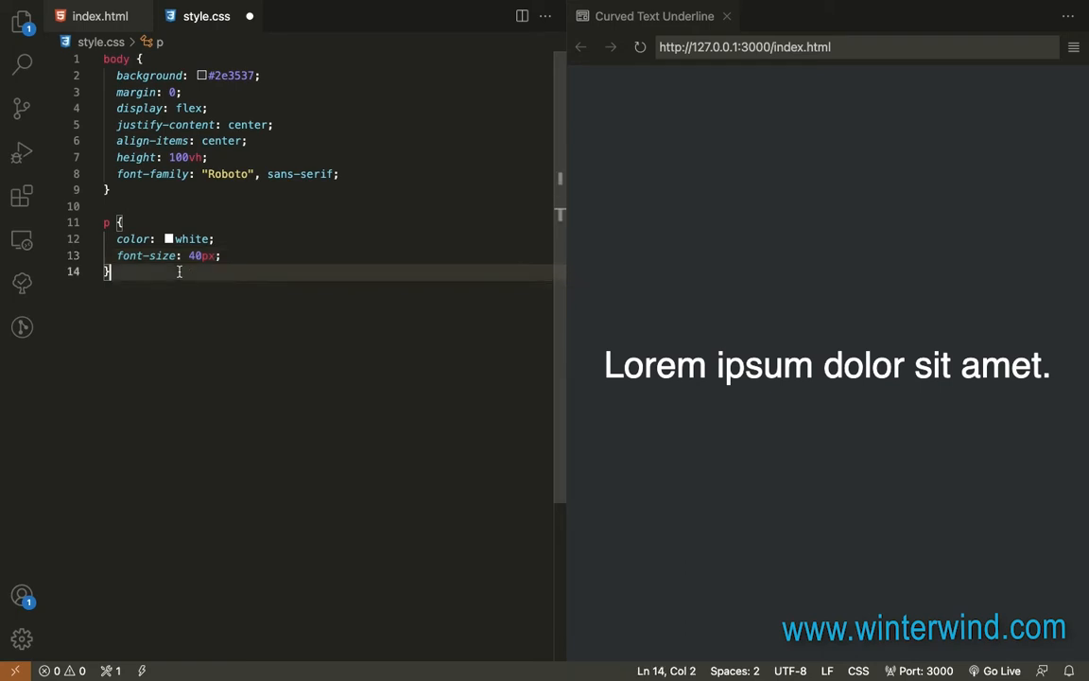
- Add a .undeline rule below p that sets position: relative
key(Return)
key(Return)
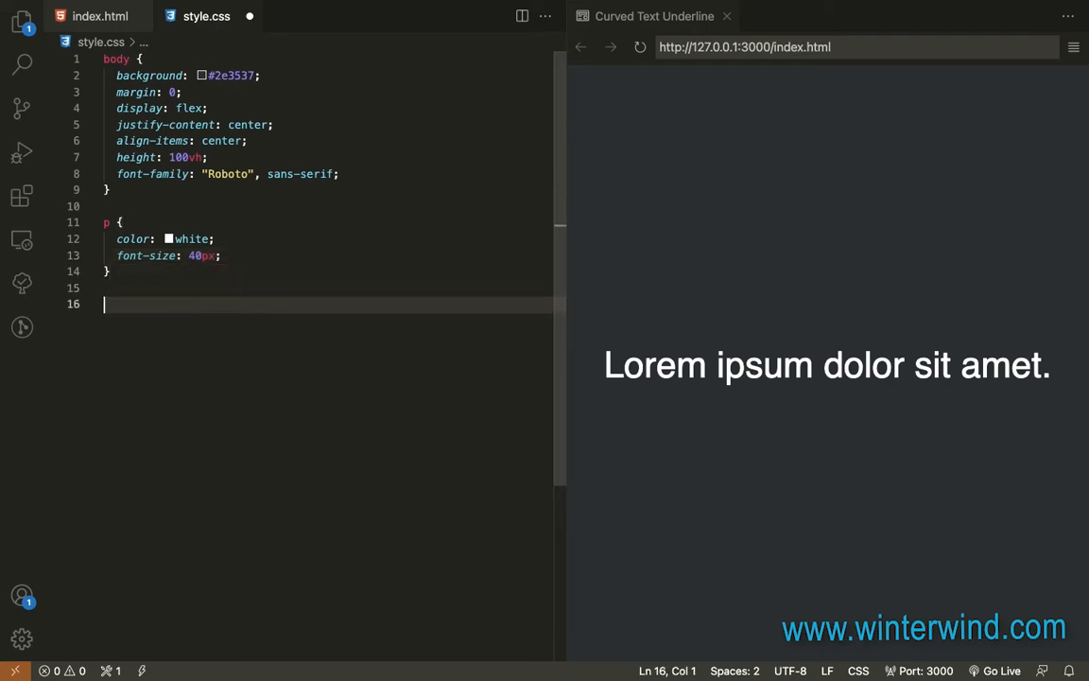
text(.unde)
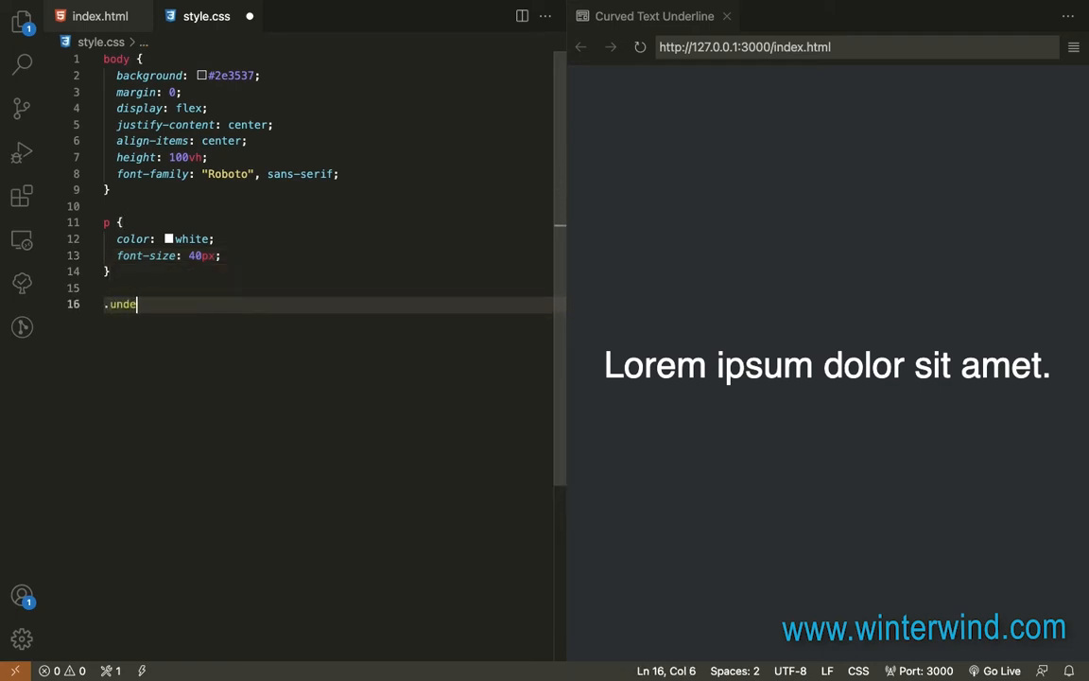
text(line {)
key(Return)
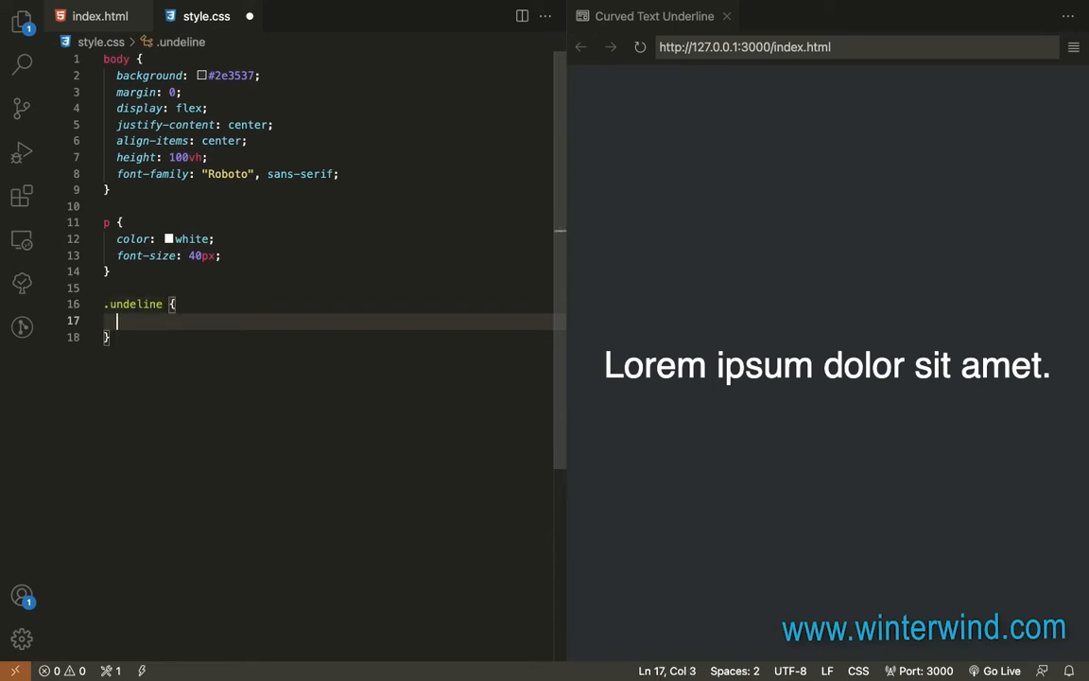
text(posii)
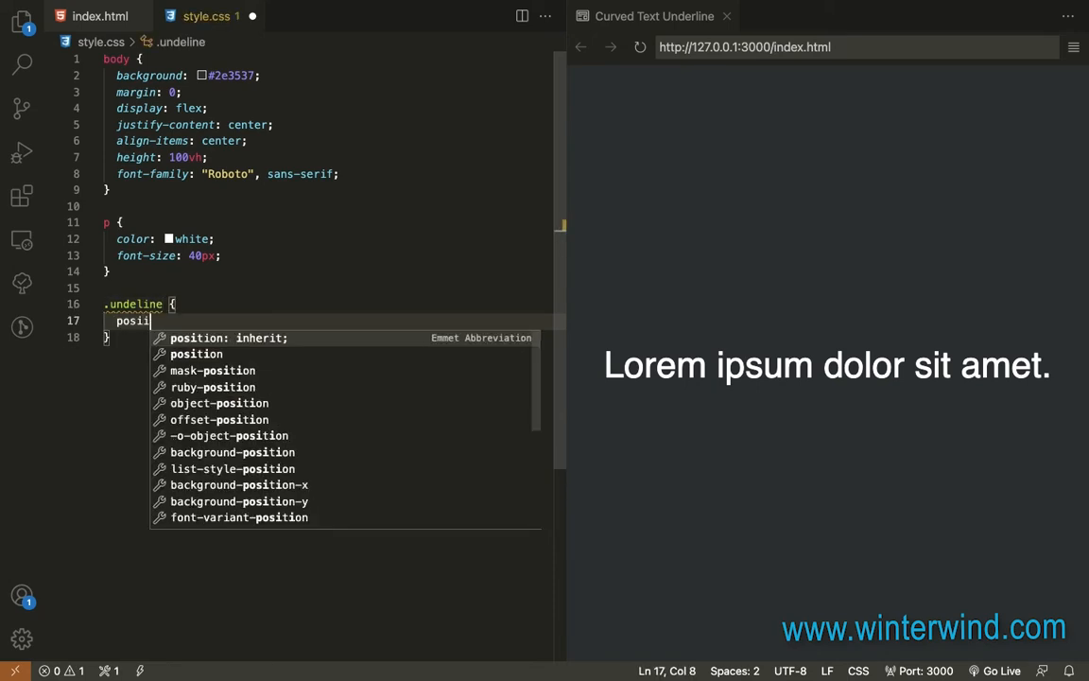
key(Return)
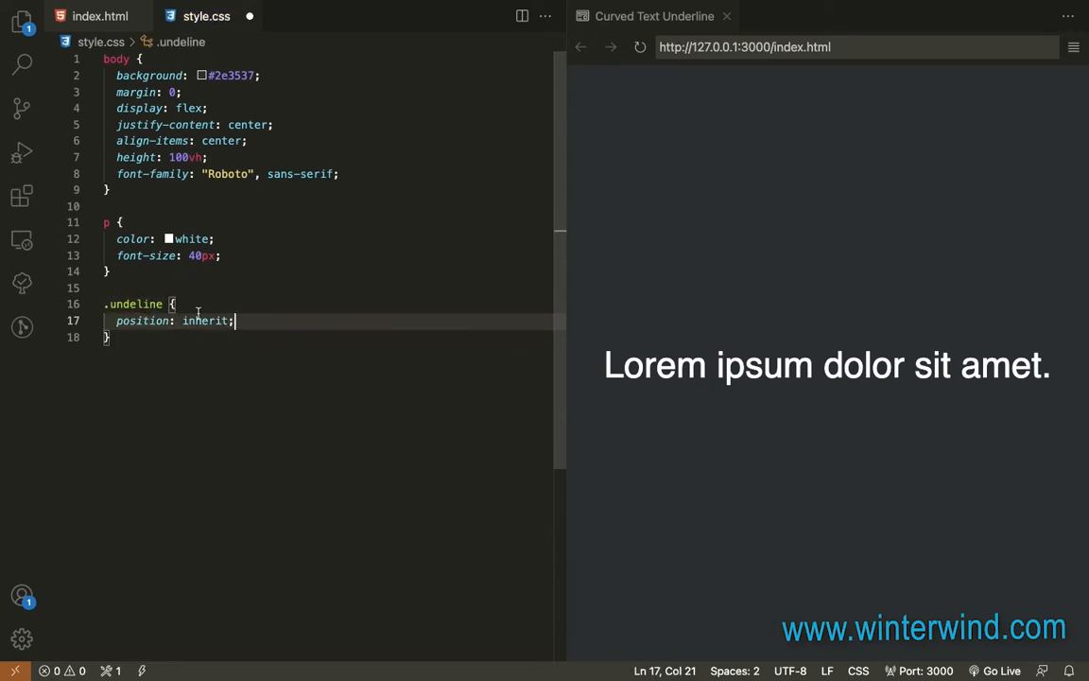
double_click(203, 321)
text(rl)
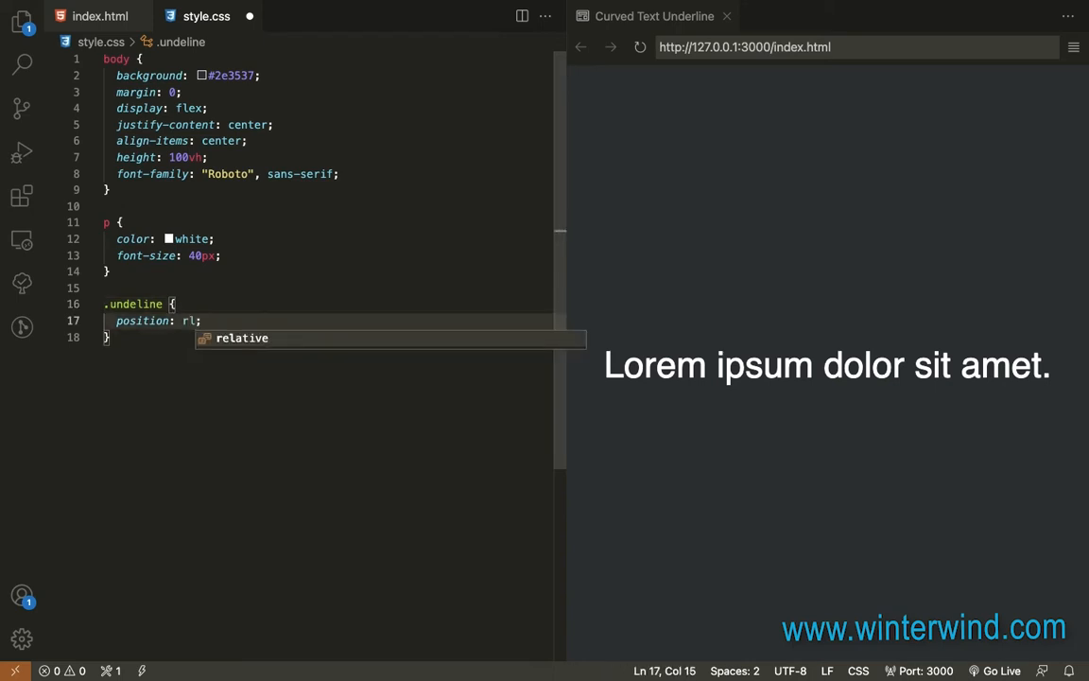
key(Return)
click(144, 331)
key(Return)
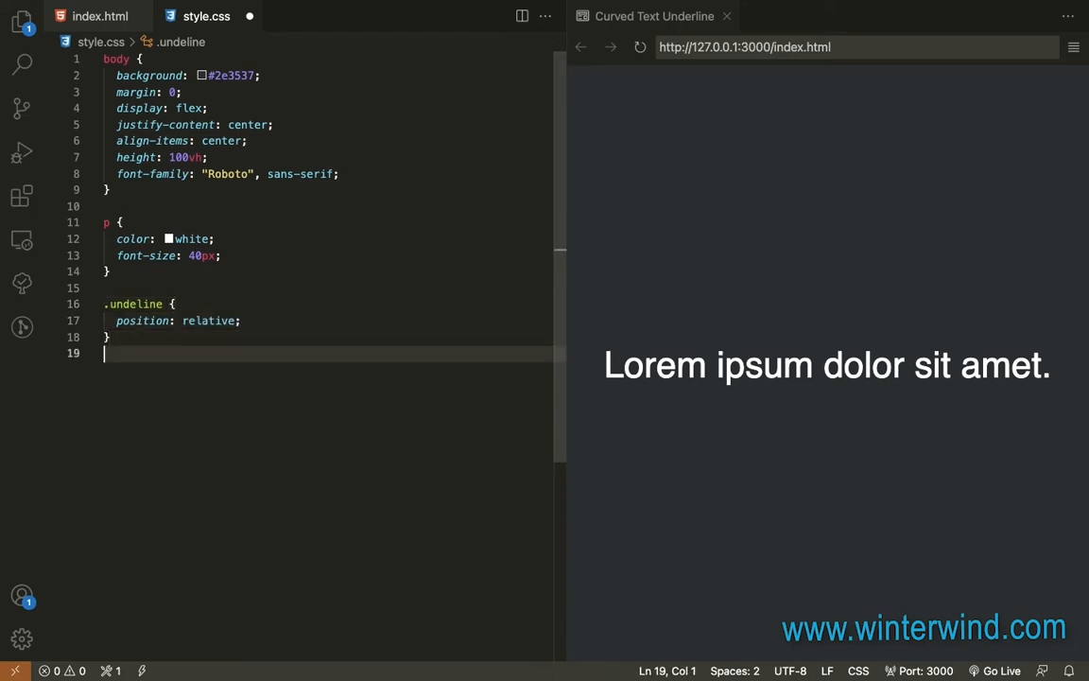
key(Return)
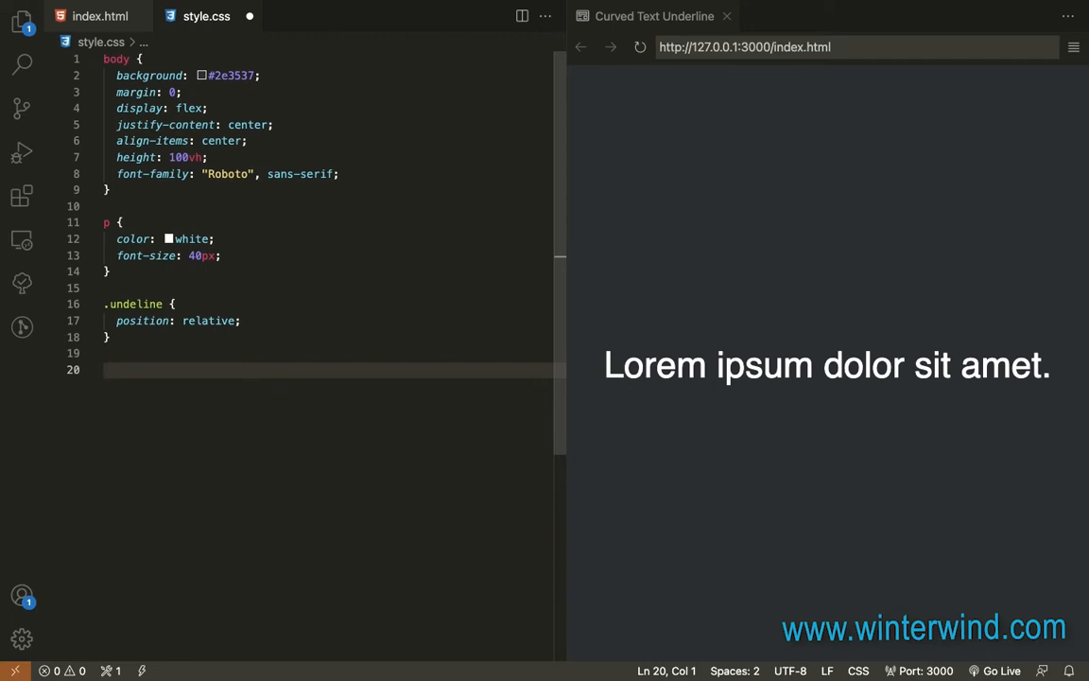
text(.)
text(underl)
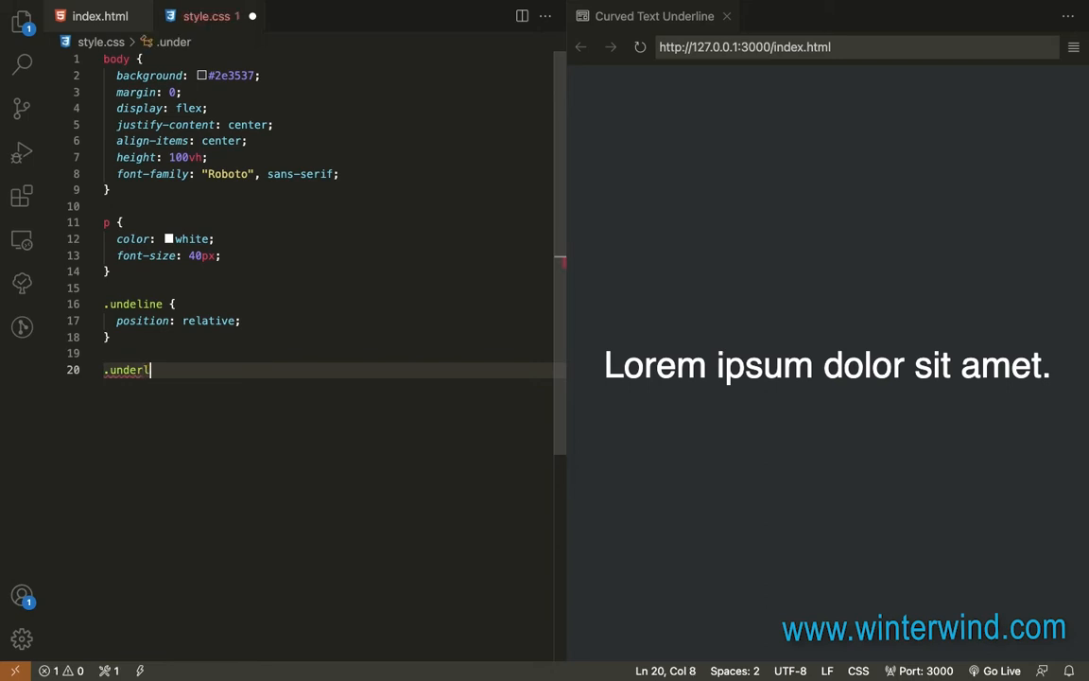
text(ine:af)
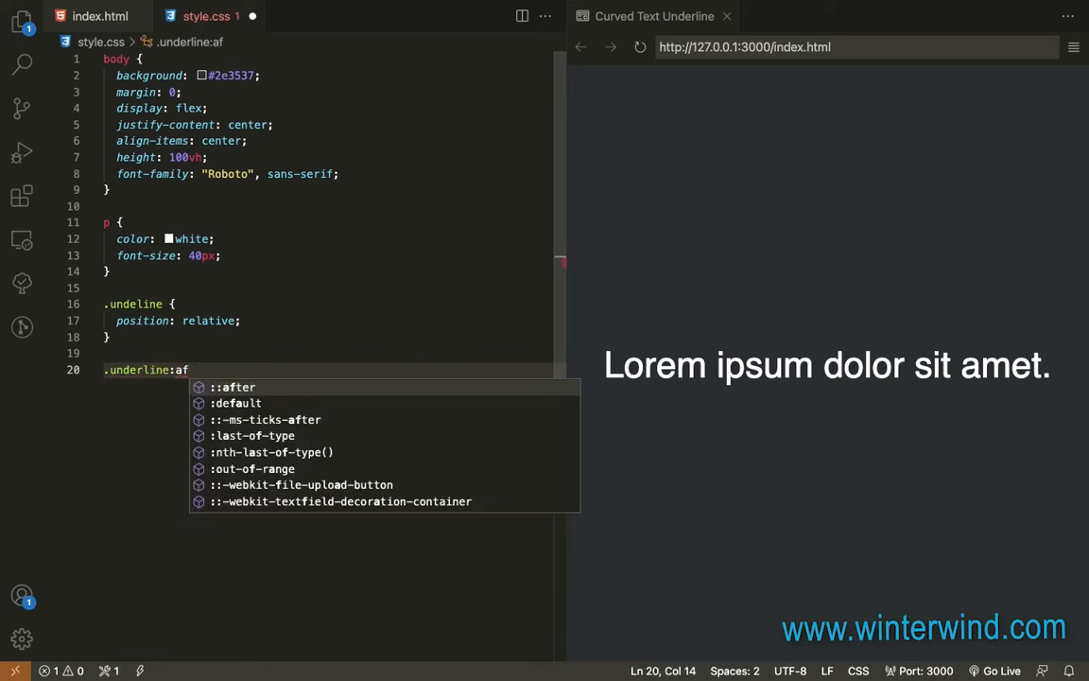
text(ter {)
- Begin a .underline:after rule with content: ''
key(Return)
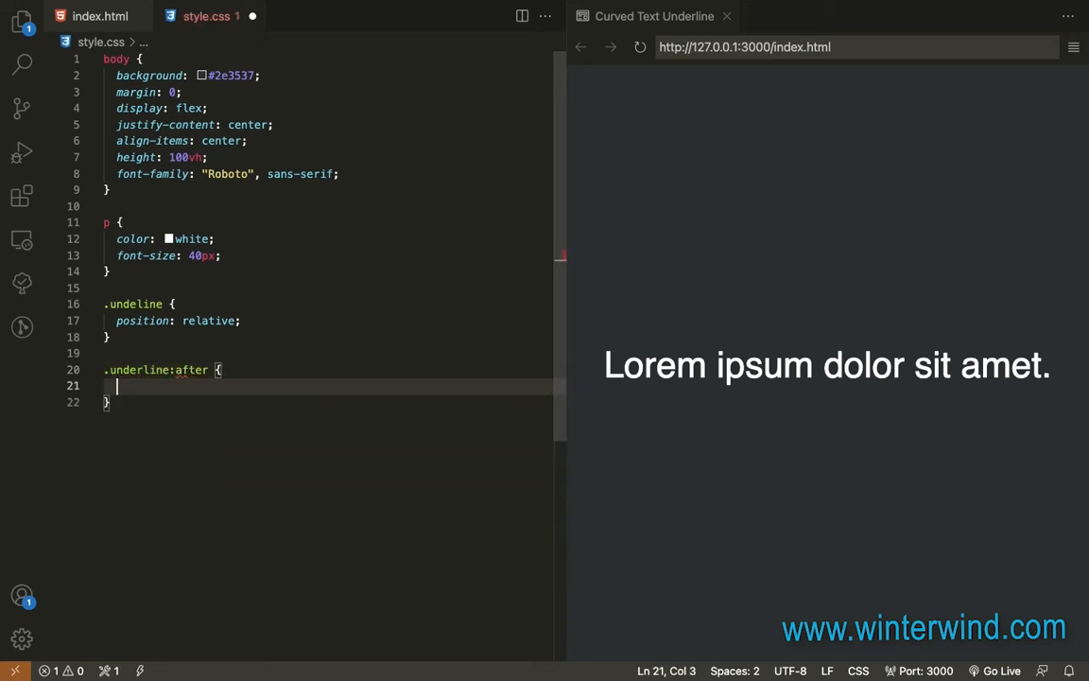
text(conte)
key(Return)
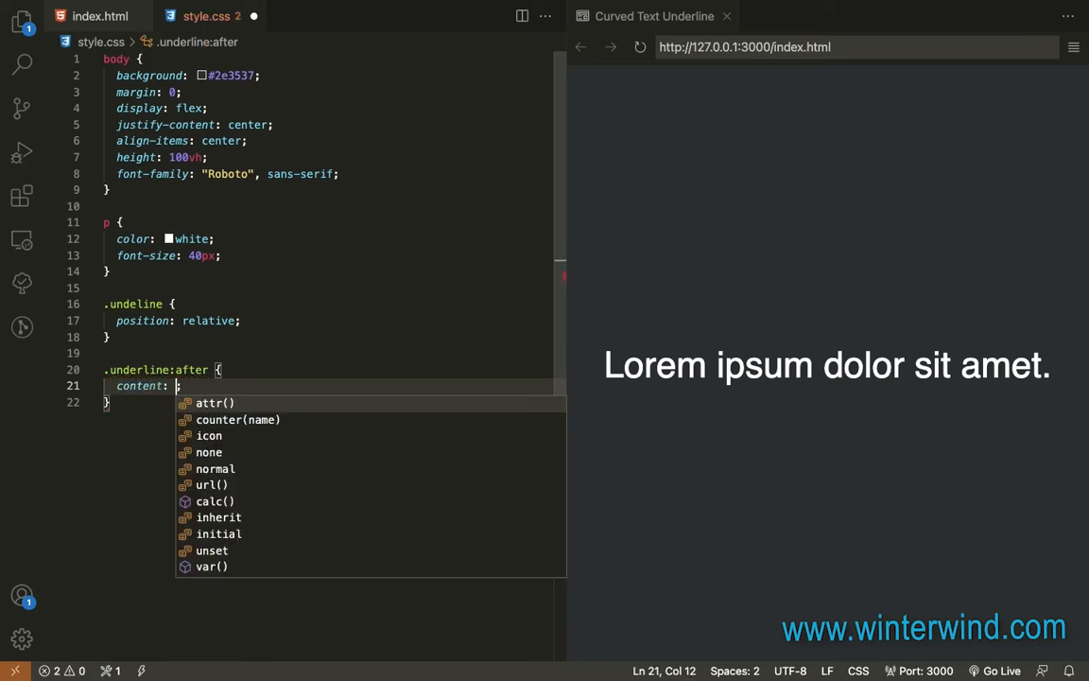
text(')
key(End)
key(Return)
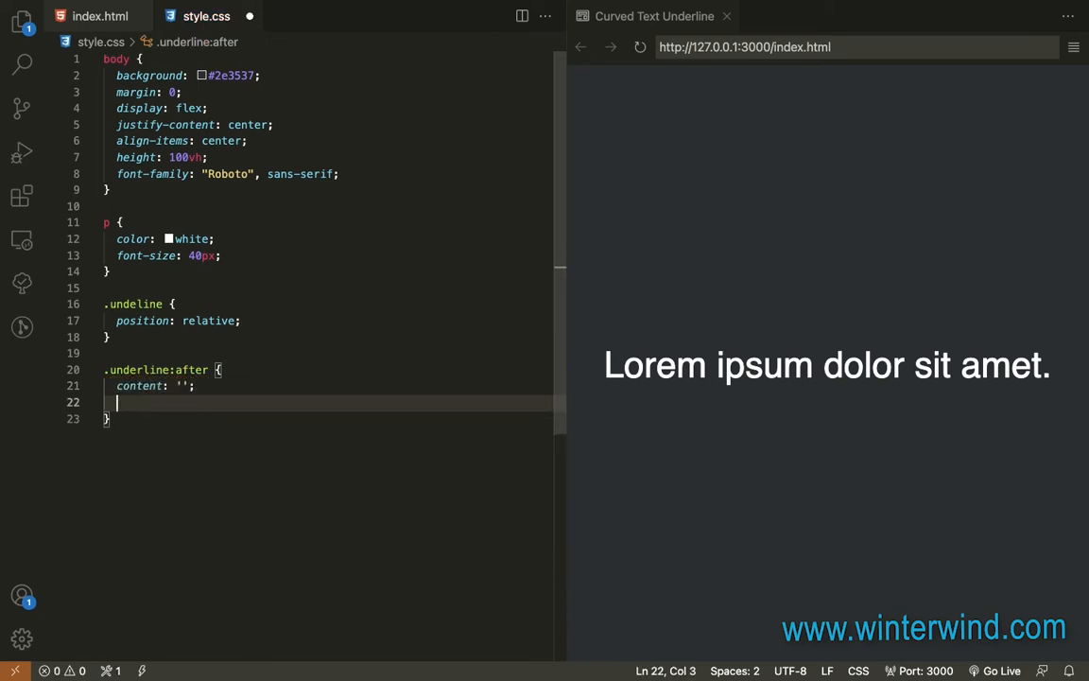
text(posit)
- Give the after-element position: absolute and width: 100%
key(Return)
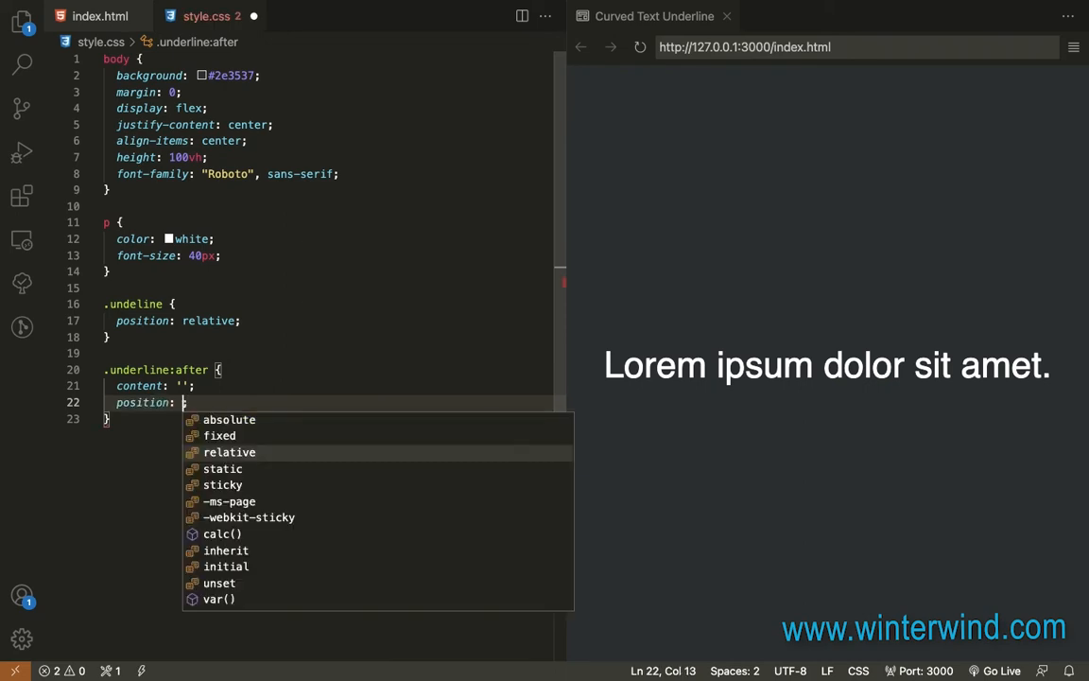
key(Up)
key(Up)
key(Return)
key(End)
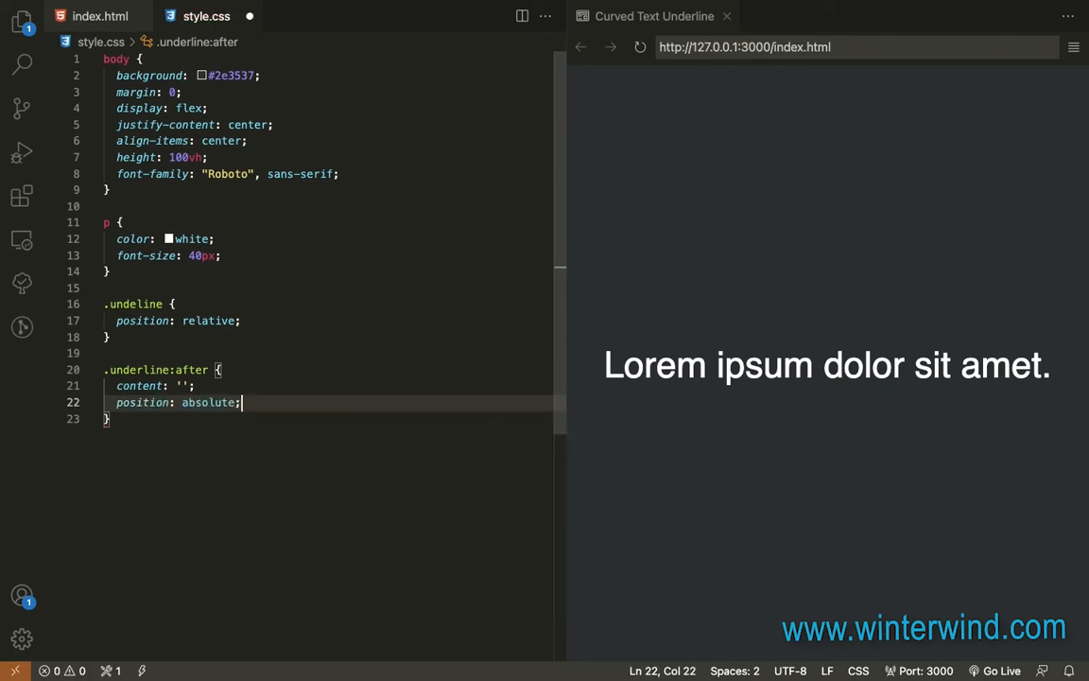
key(Return)
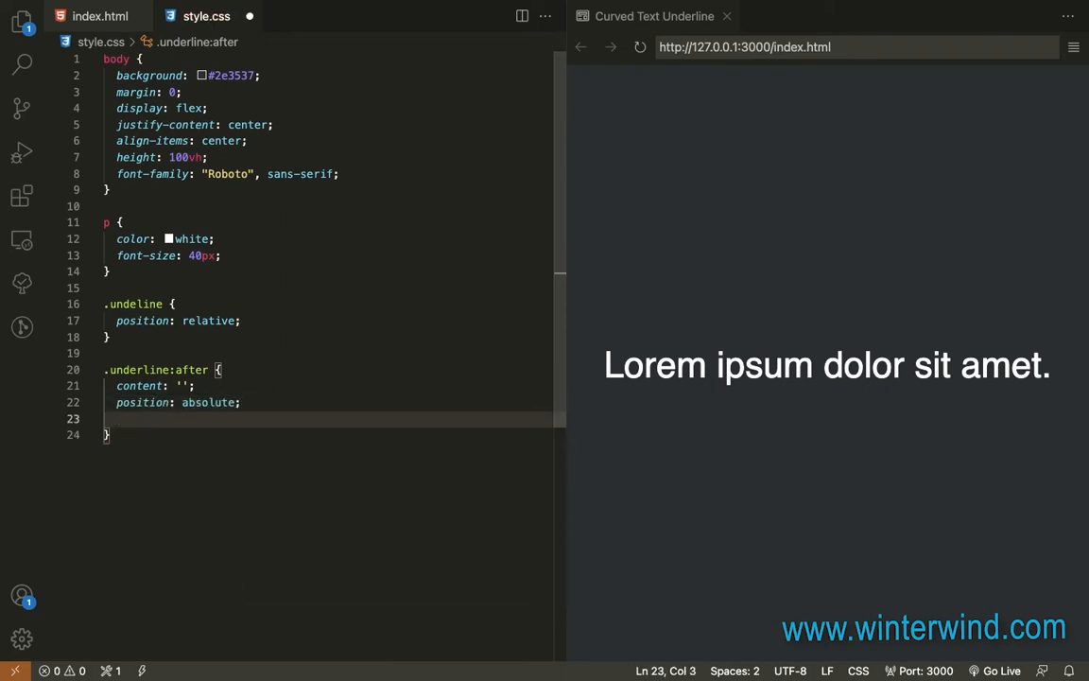
text(wi)
key(Return)
text(1)
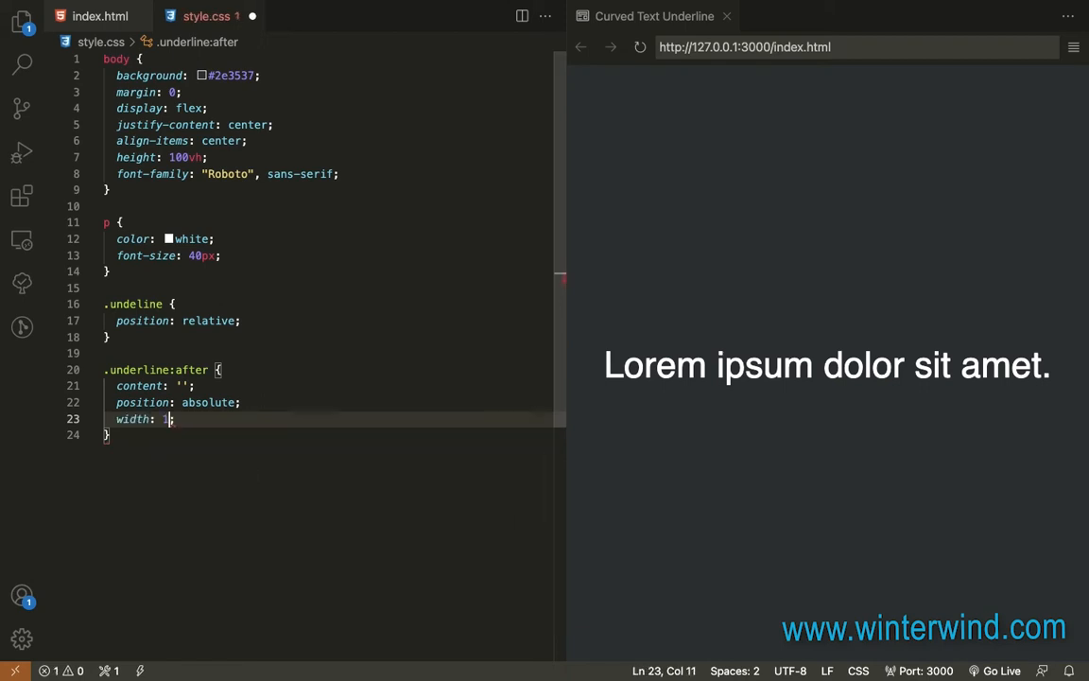
text(00%)
key(End)
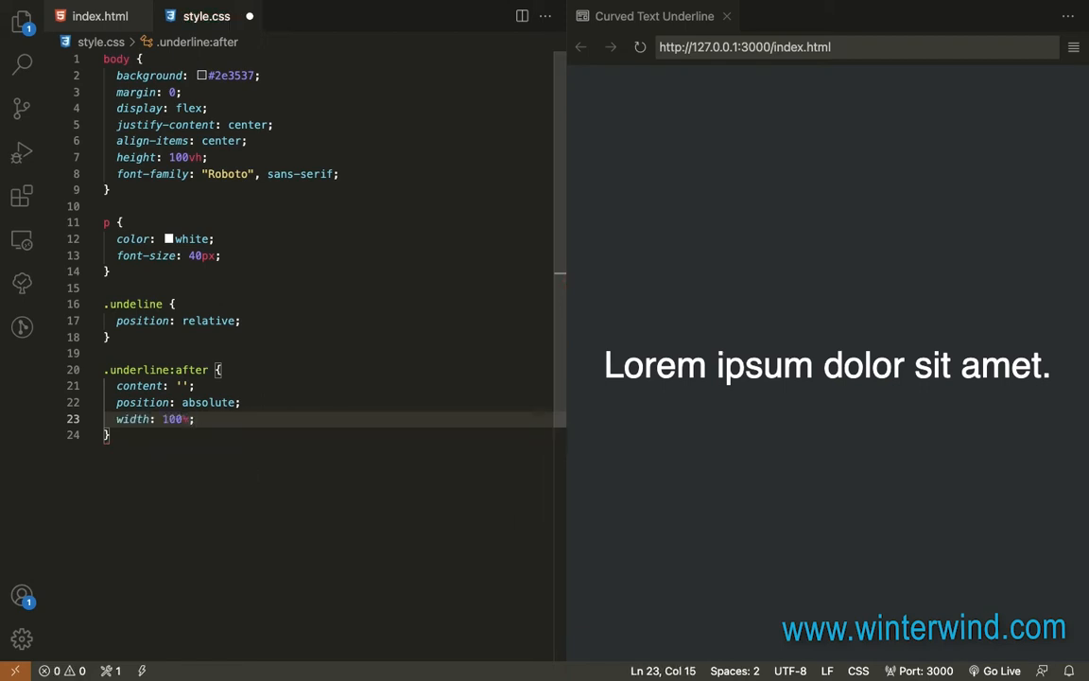
key(Return)
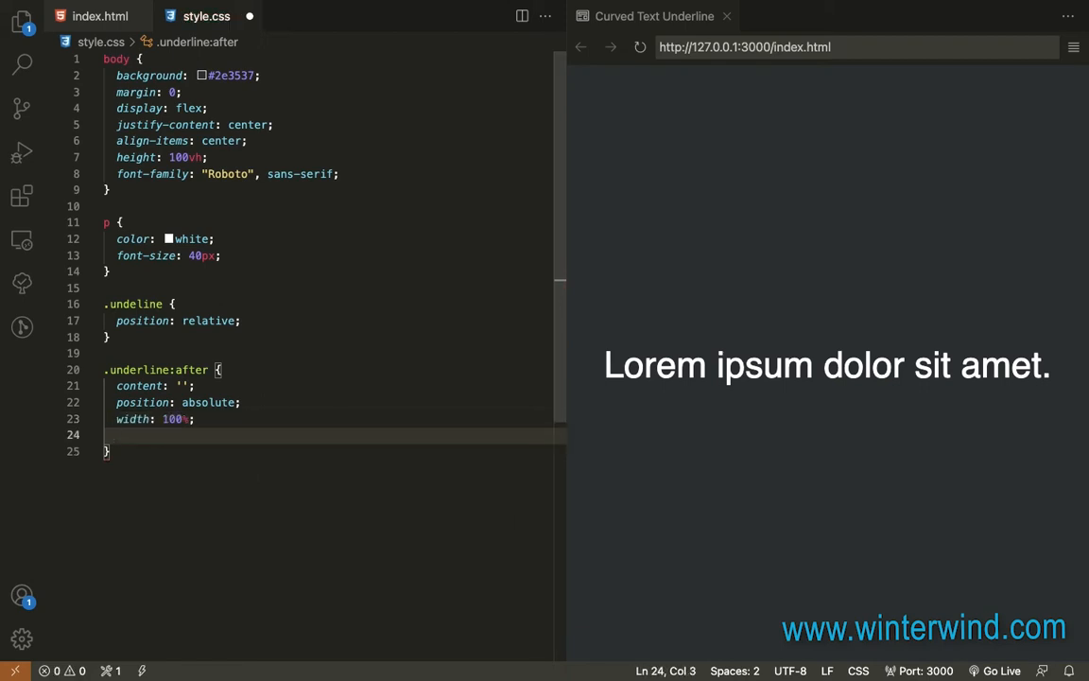
text(borde)
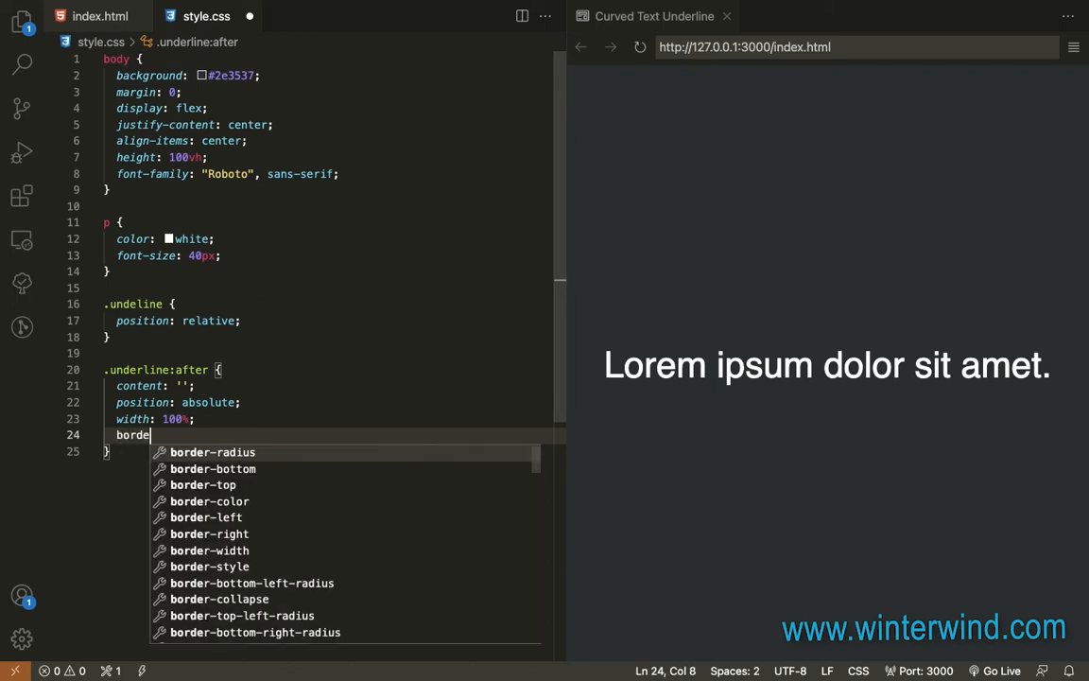
- Add border-top: solid 3px red to .underline:after, drawing a red line in the preview
key(Down)
key(Down)
key(Return)
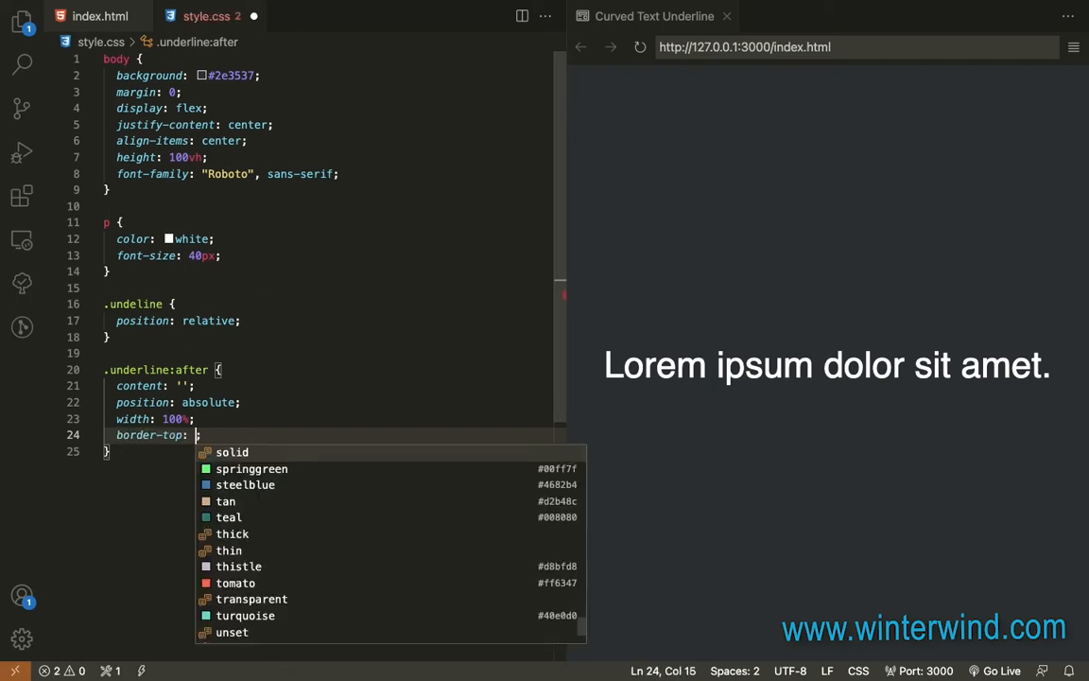
text(solid)
key(Return)
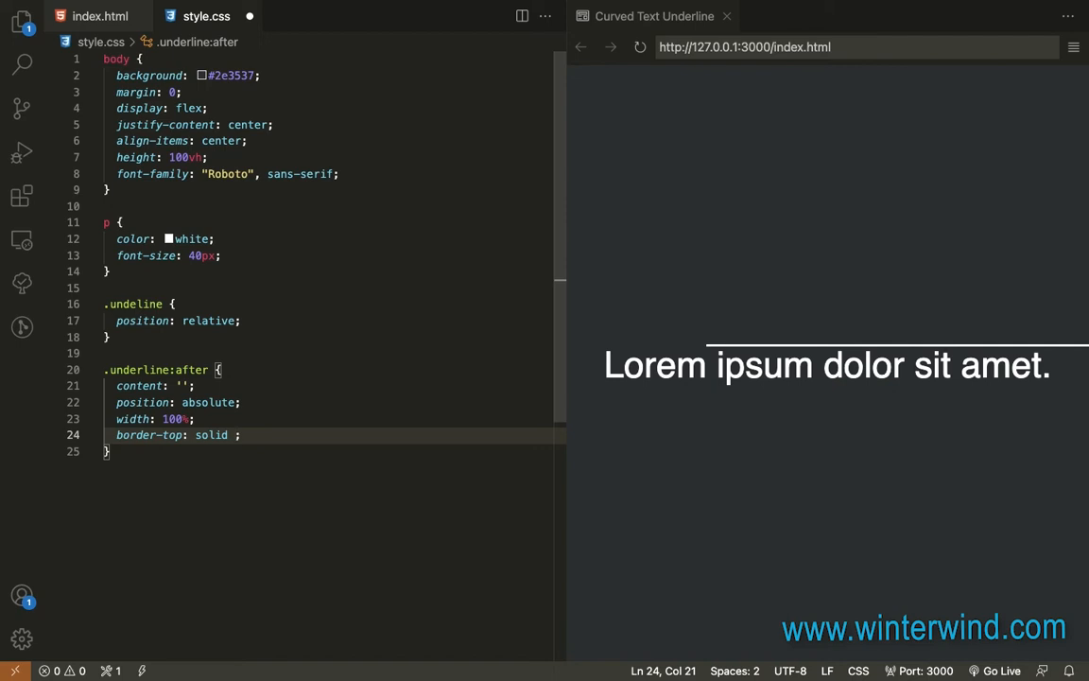
text(3px)
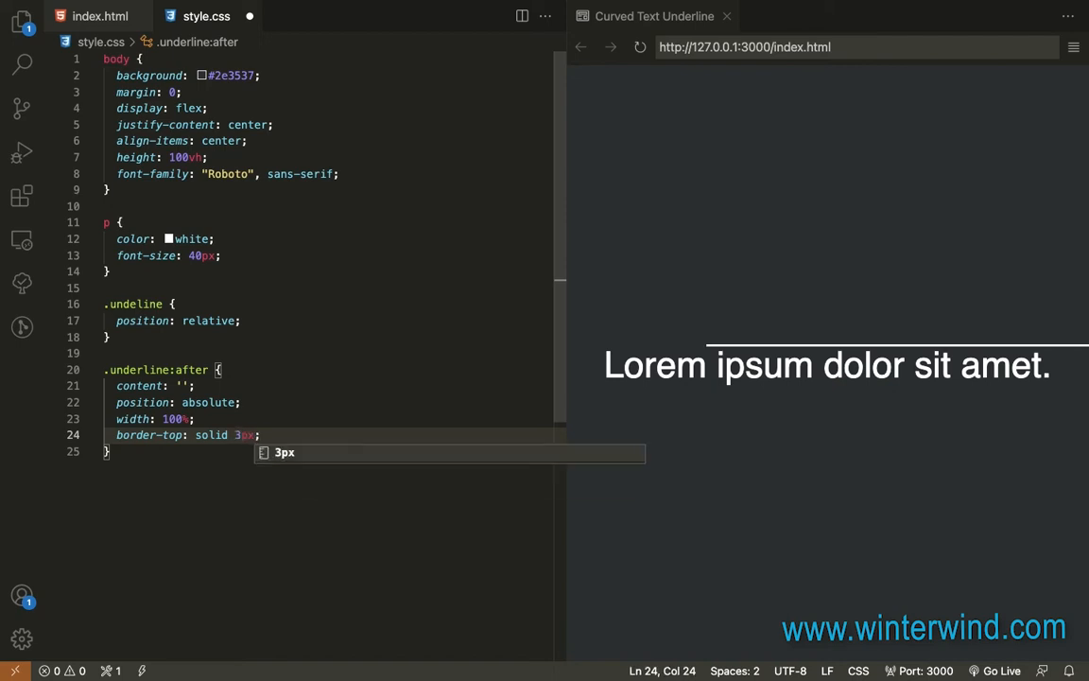
text( red)
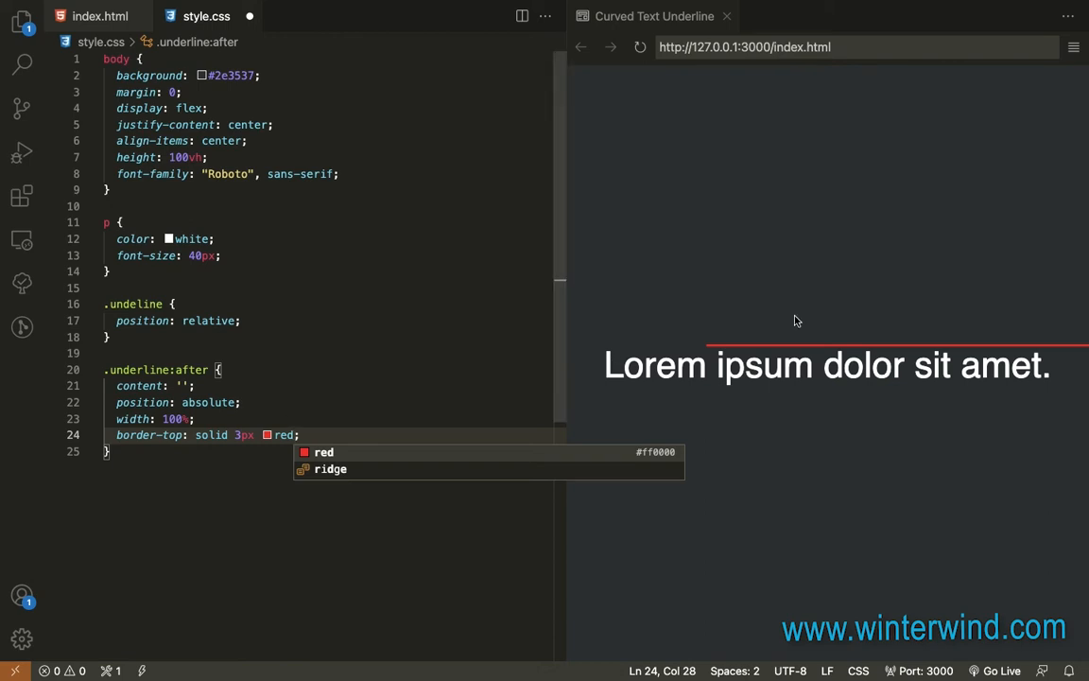
click(285, 416)
- Add left: 0 and bottom: -10px to .underline:after and save the stylesheet
click(312, 432)
key(Return)
text(le)
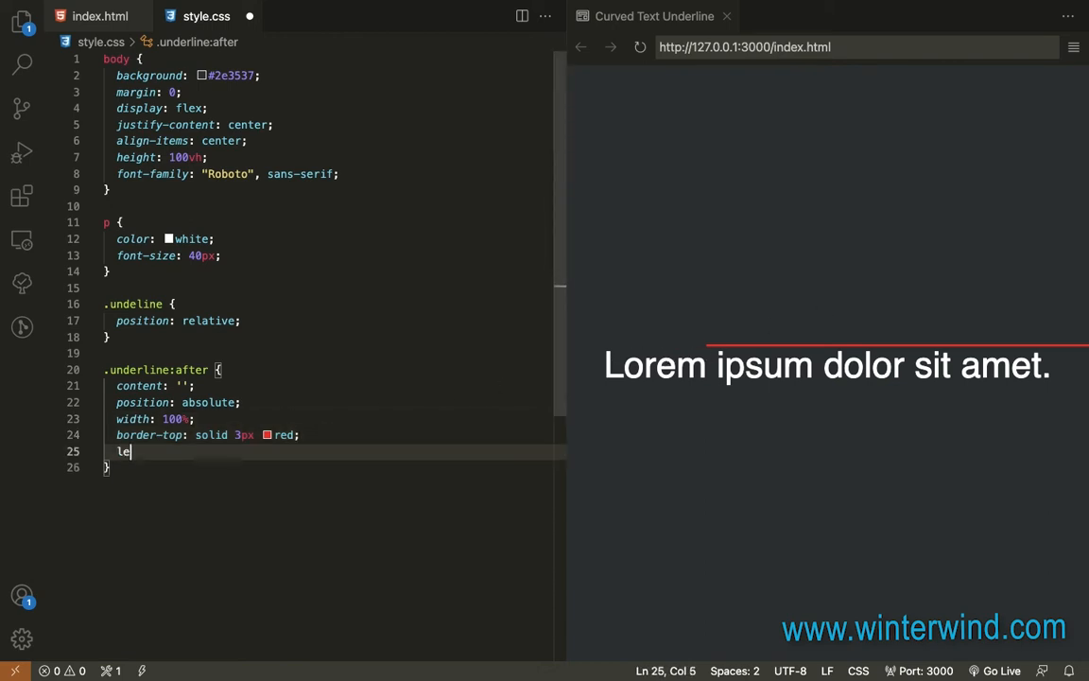
text(ft:)
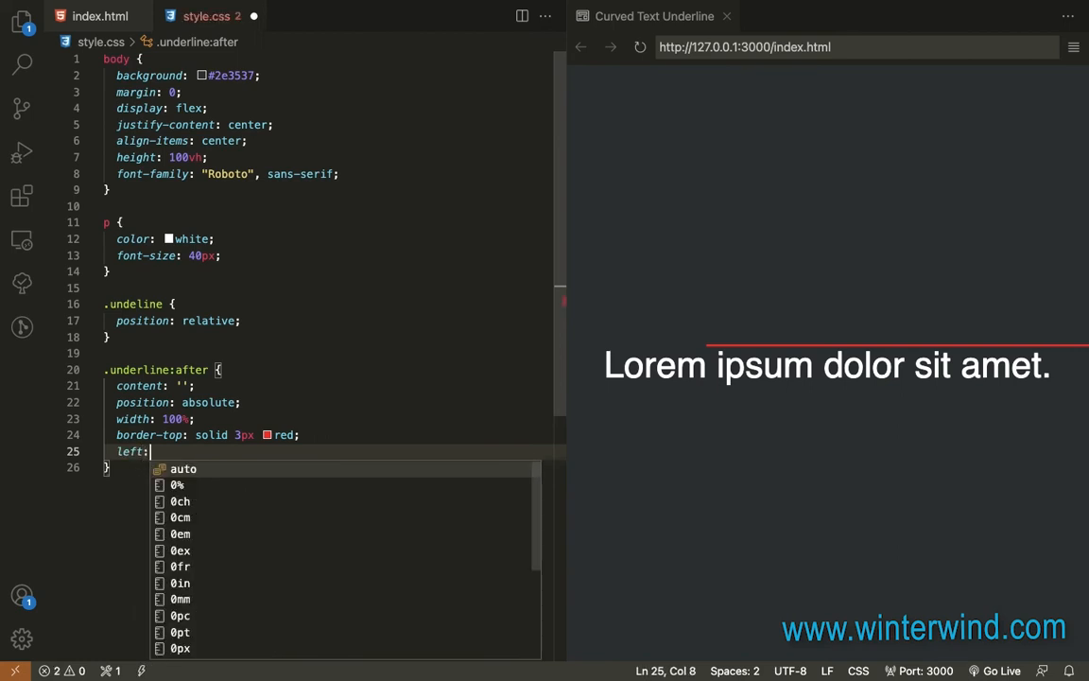
text( 0;)
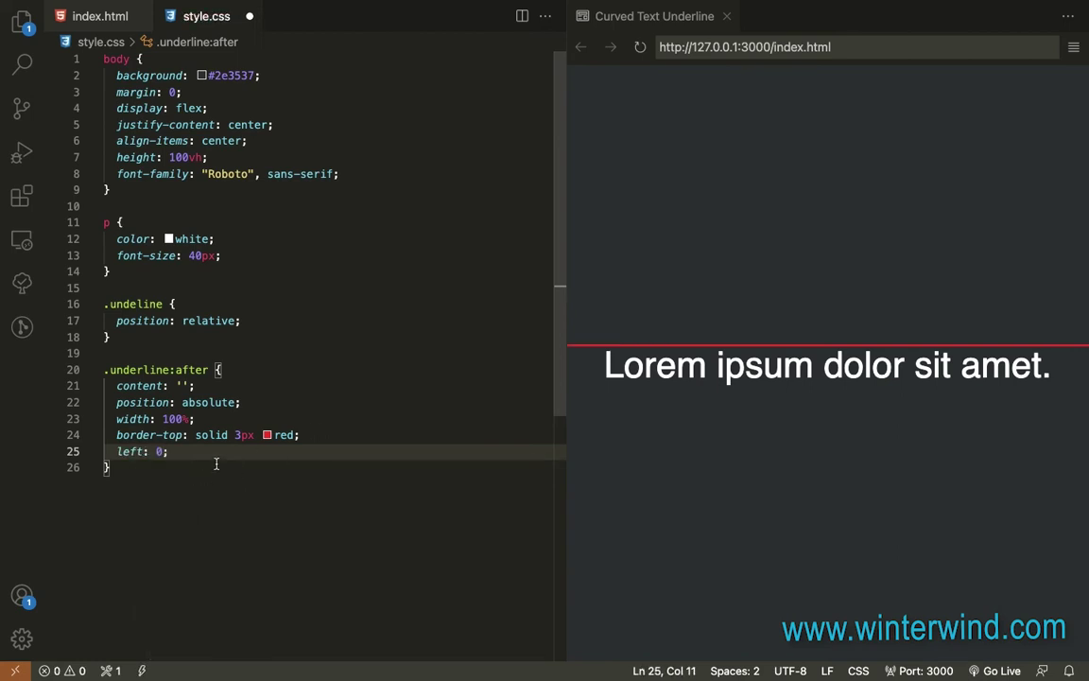
click(199, 419)
click(188, 461)
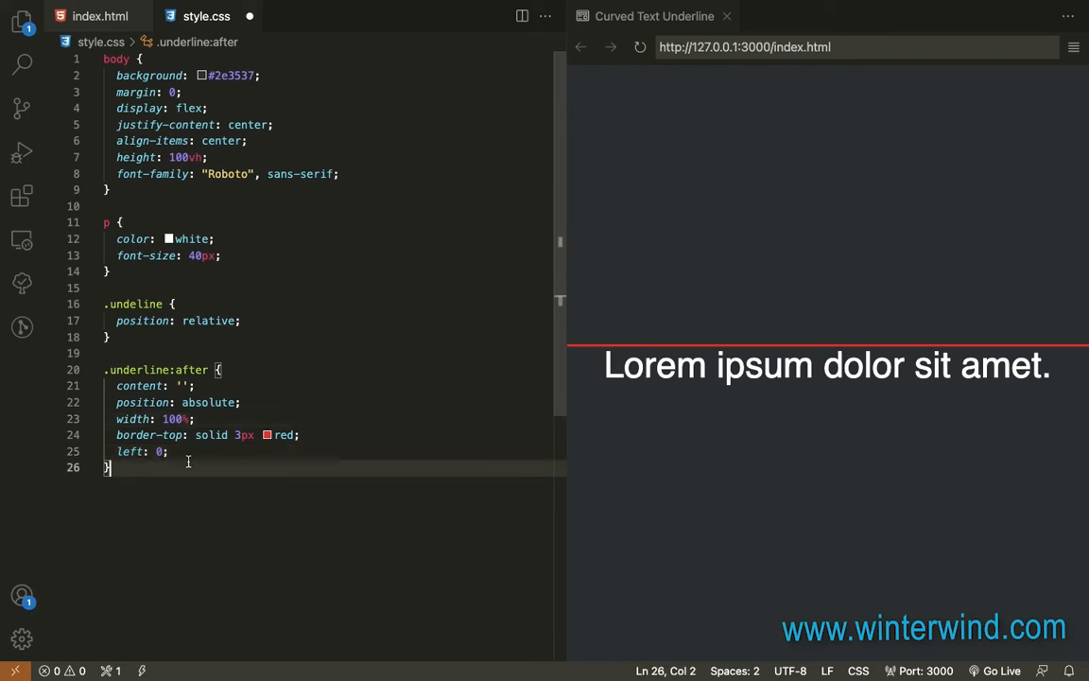
key(Return)
key(BackSpace)
click(187, 453)
key(Return)
text(bott)
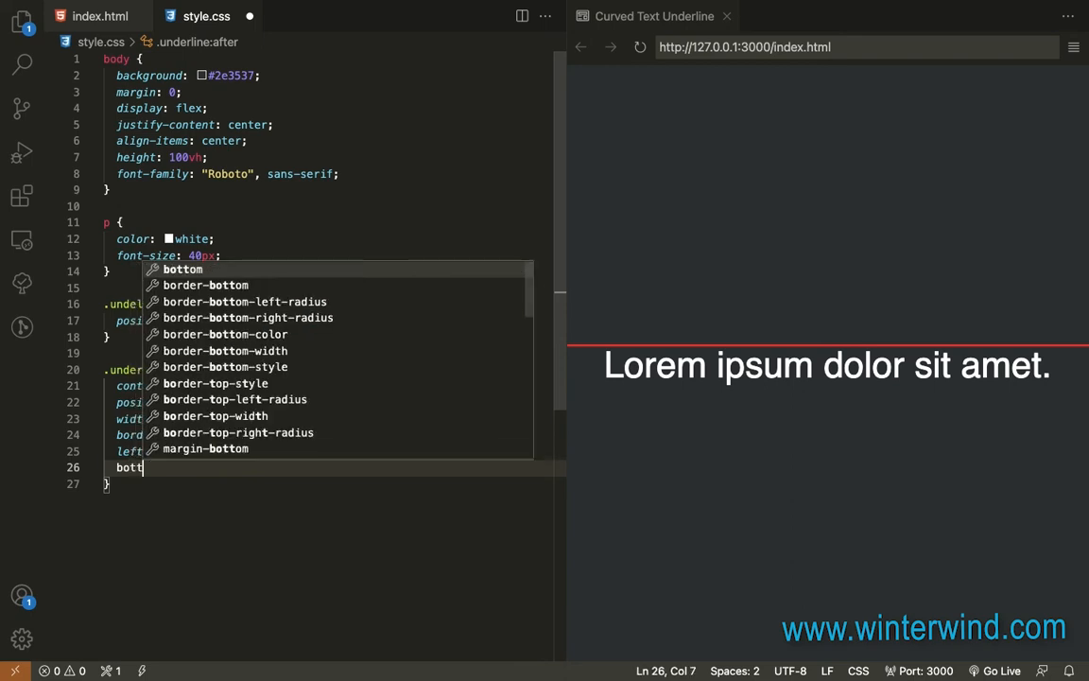
text(om:)
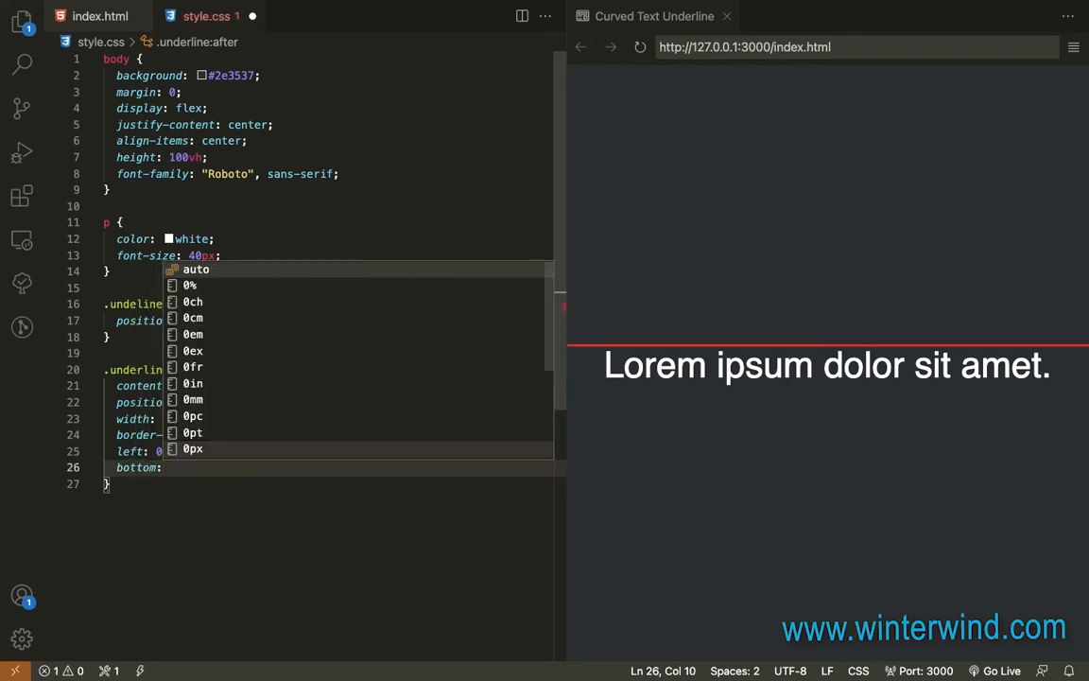
text( -10px;)
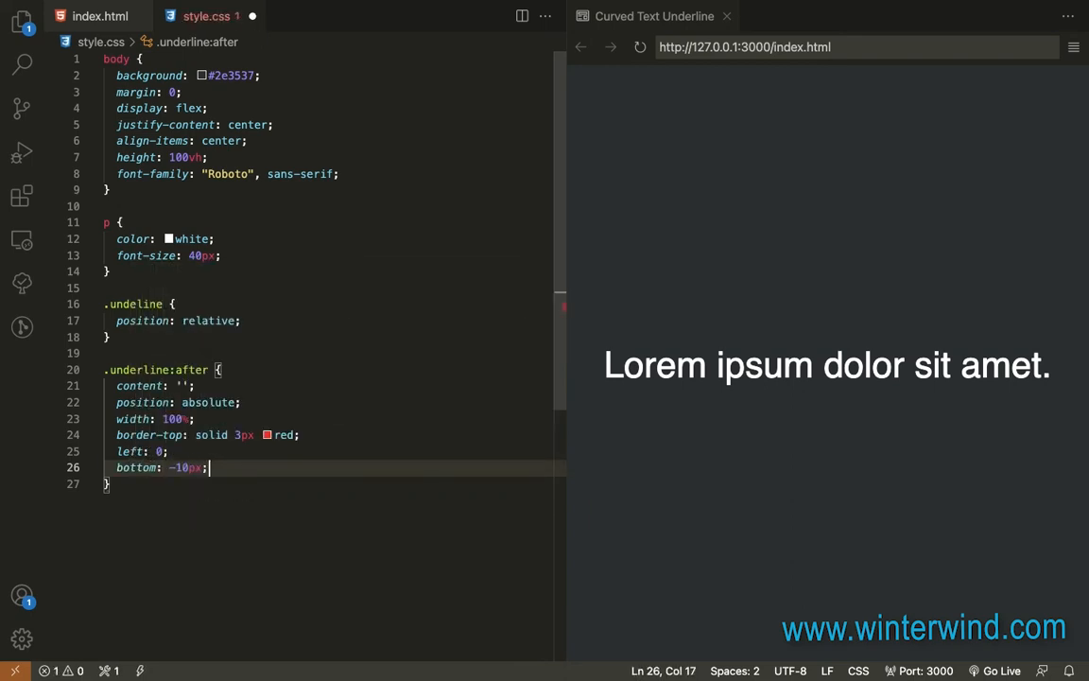
click(280, 416)
key(ctrl+s)
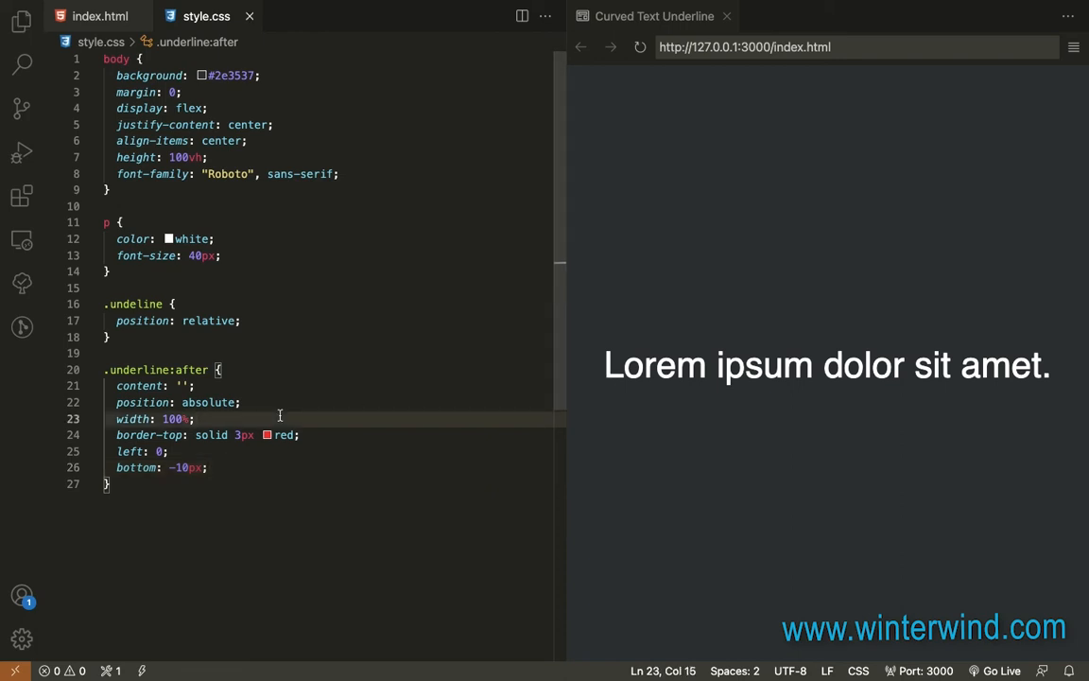
- Correct the .undeline selector to .underline and save, so the red line sits under Lorem
double_click(209, 320)
click(164, 320)
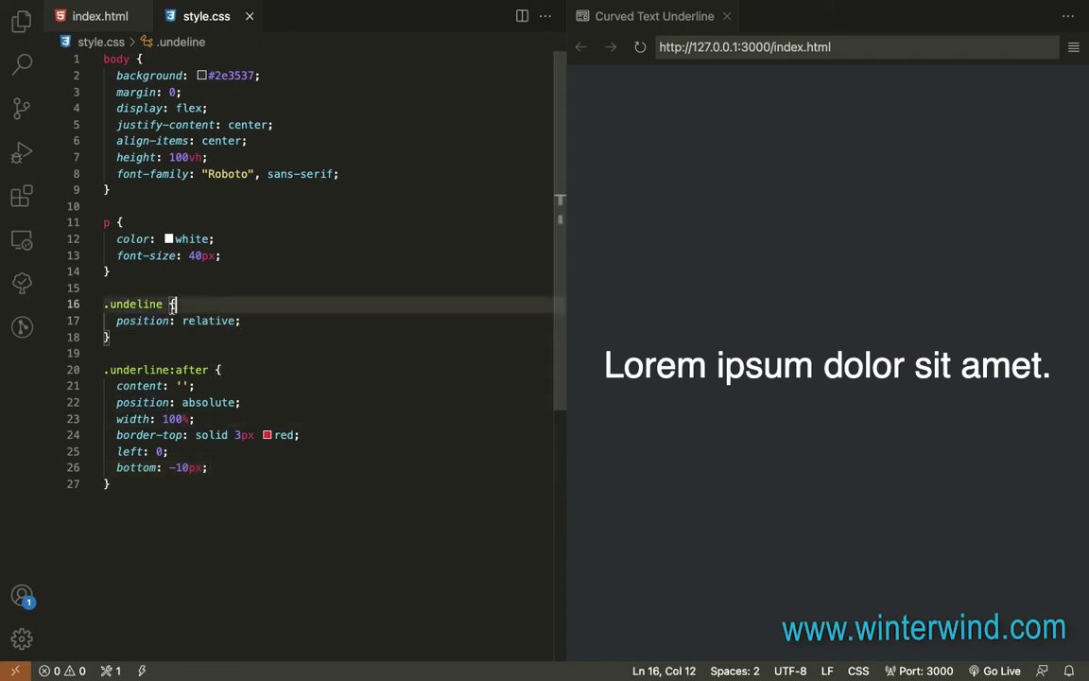
click(137, 303)
text(r)
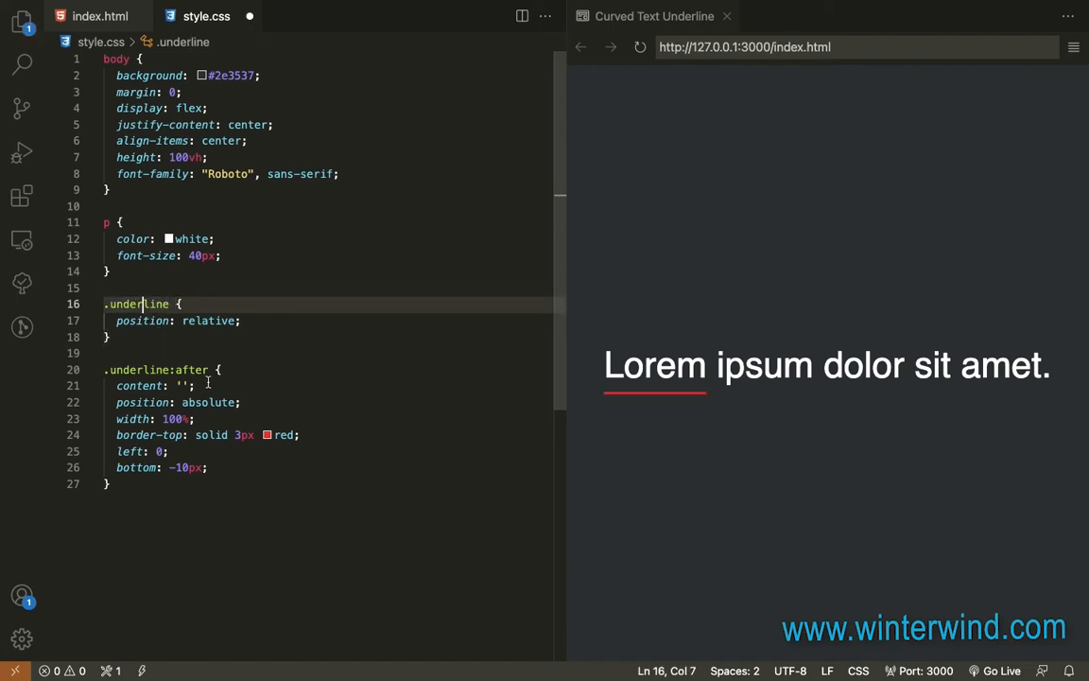
click(208, 383)
key(ctrl+s)
click(243, 434)
click(228, 468)
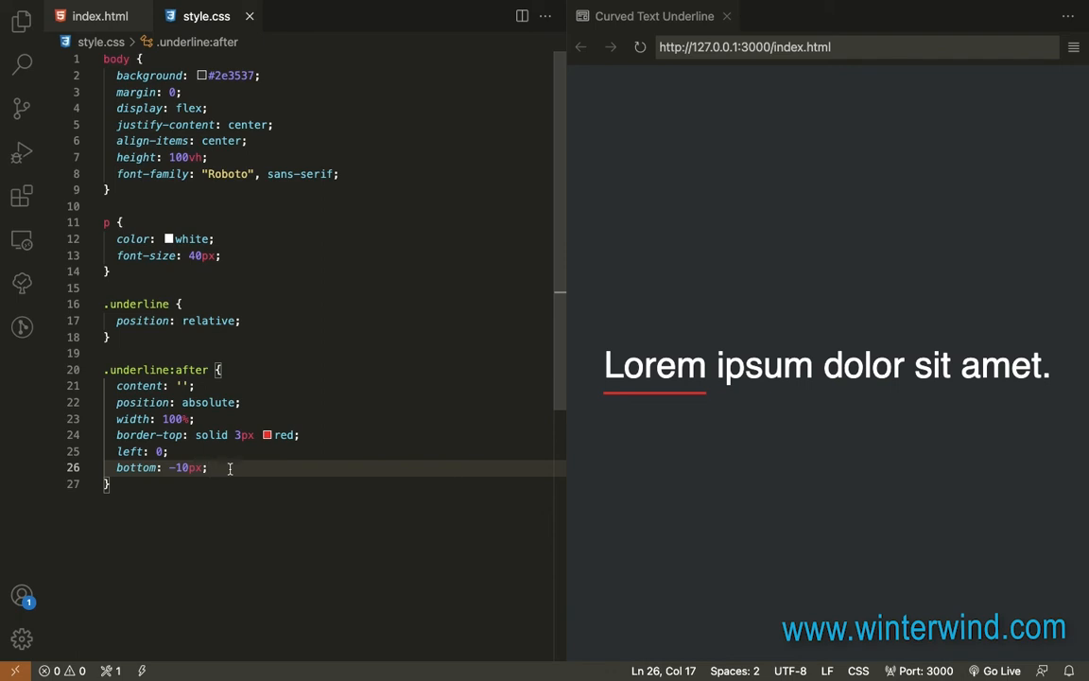
- Add border-radius: 50% to .underline:after and save
key(Return)
text(bo)
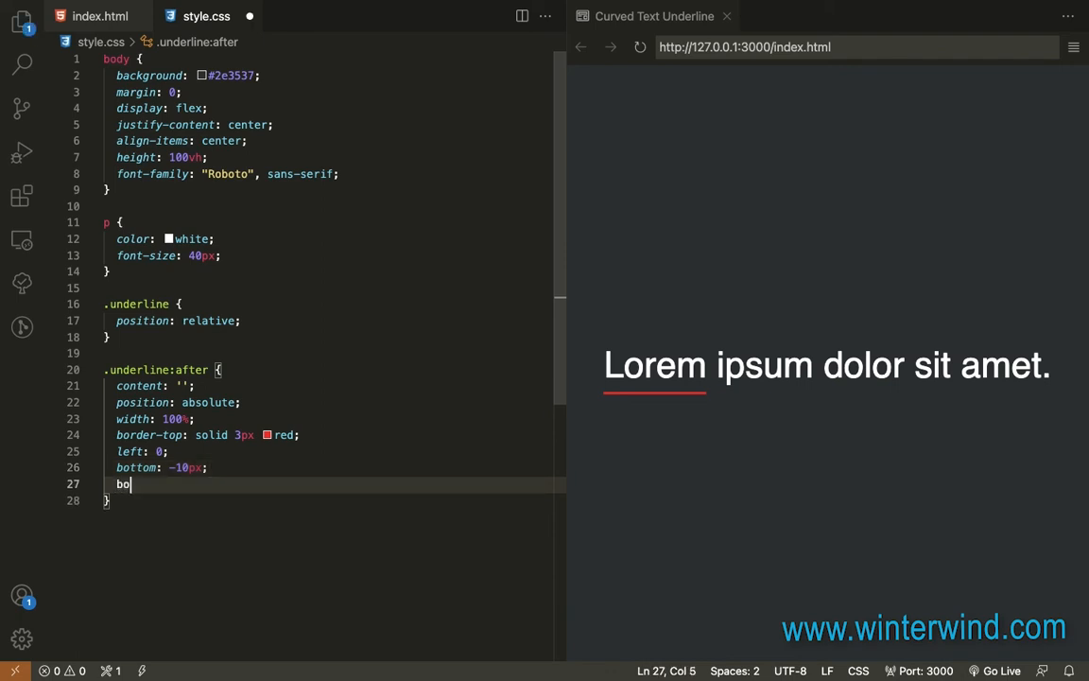
text(rder)
key(Down)
key(Return)
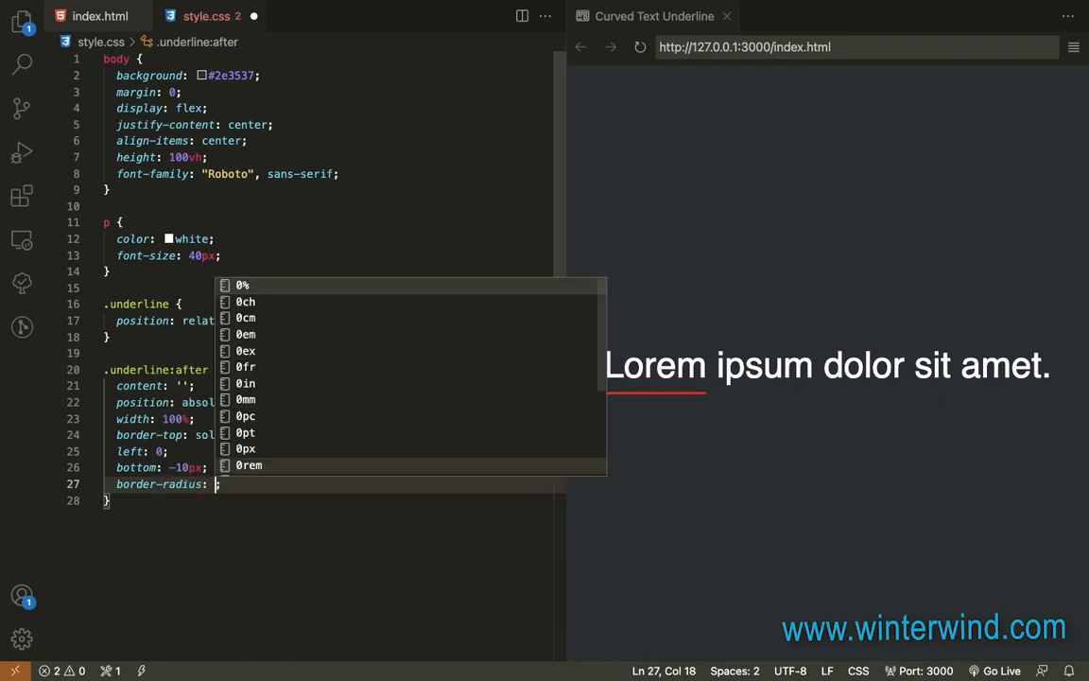
text(50%)
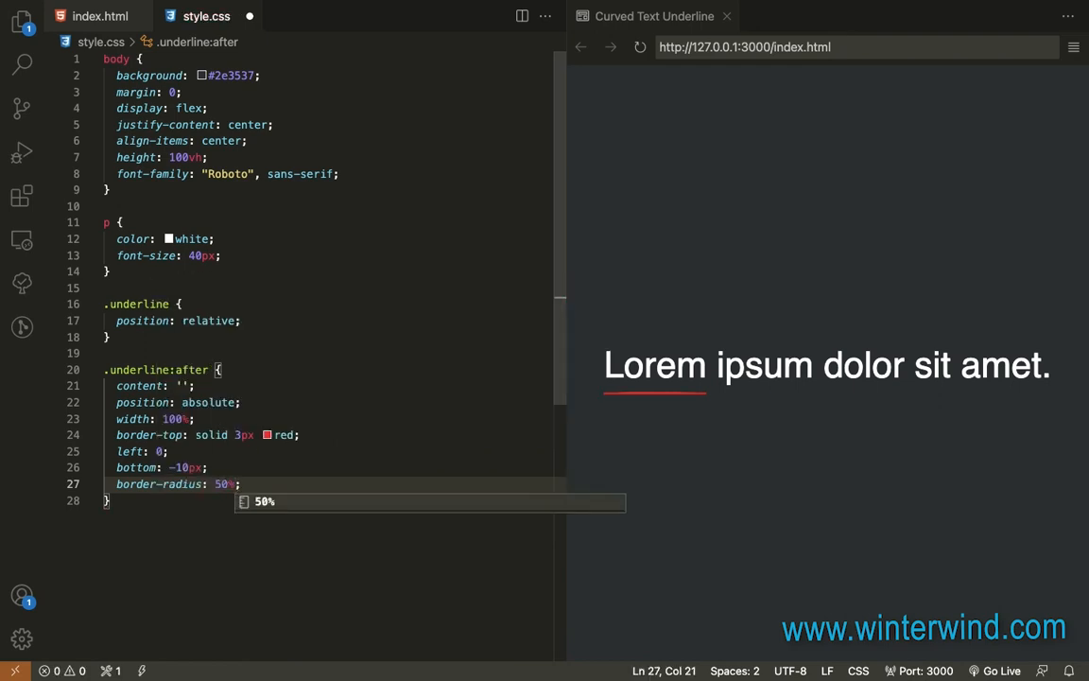
key(Right)
key(ctrl+s)
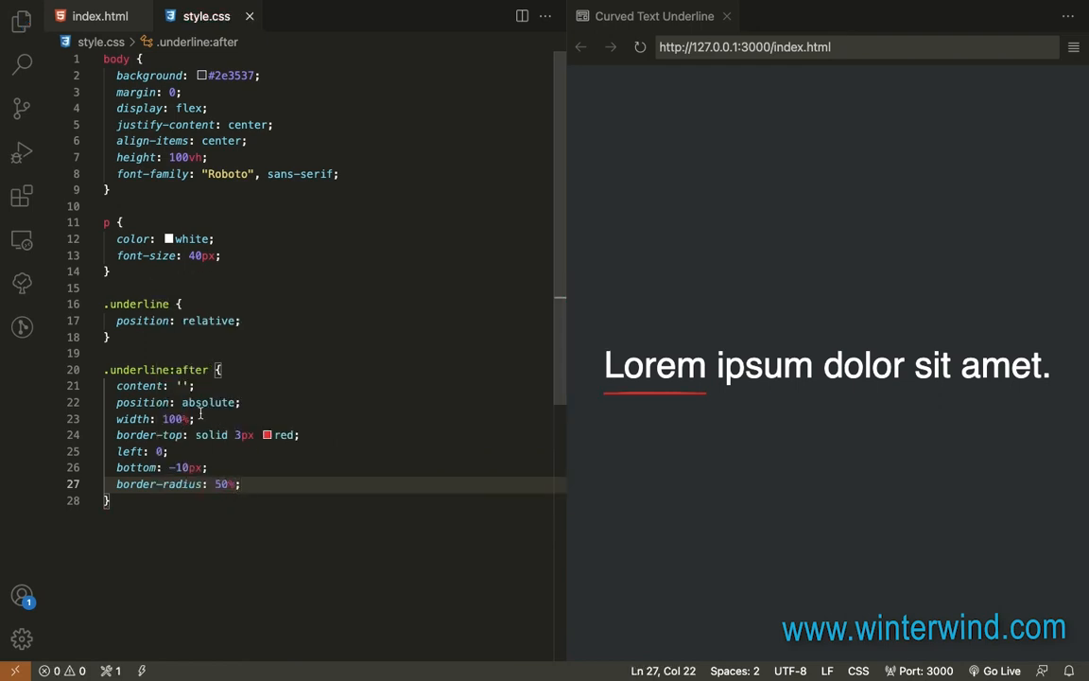
- Add height: 8px to the rule and save, giving Lorem a curved red underline
click(218, 466)
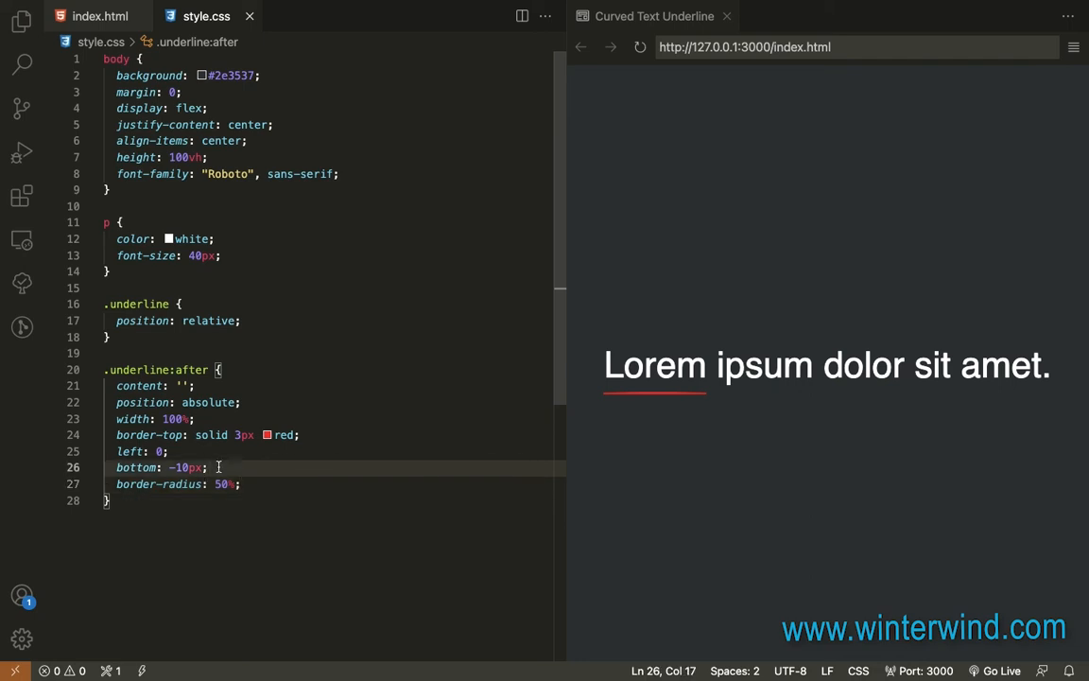
click(247, 487)
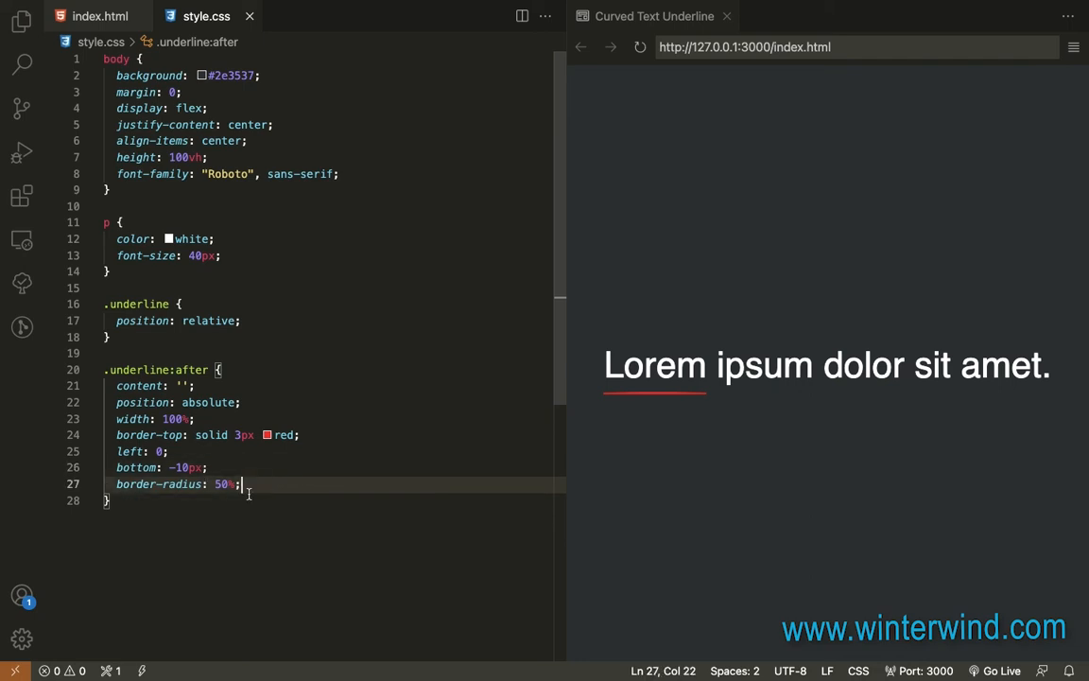
key(Return)
text(he)
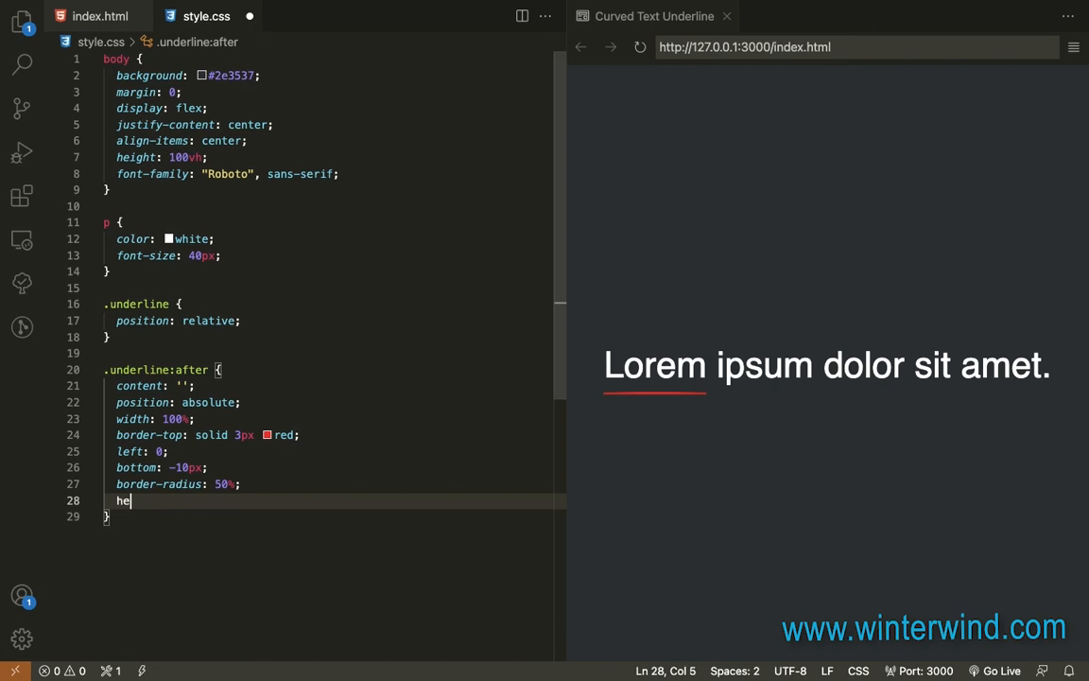
text(ight)
key(Return)
key(Escape)
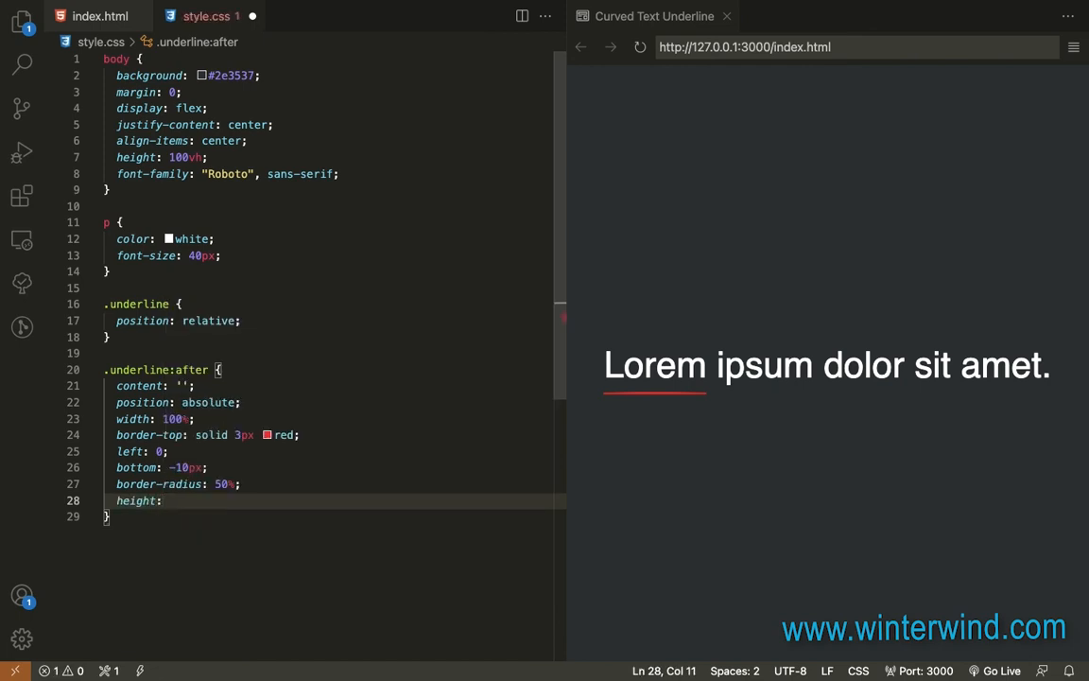
text(9px)
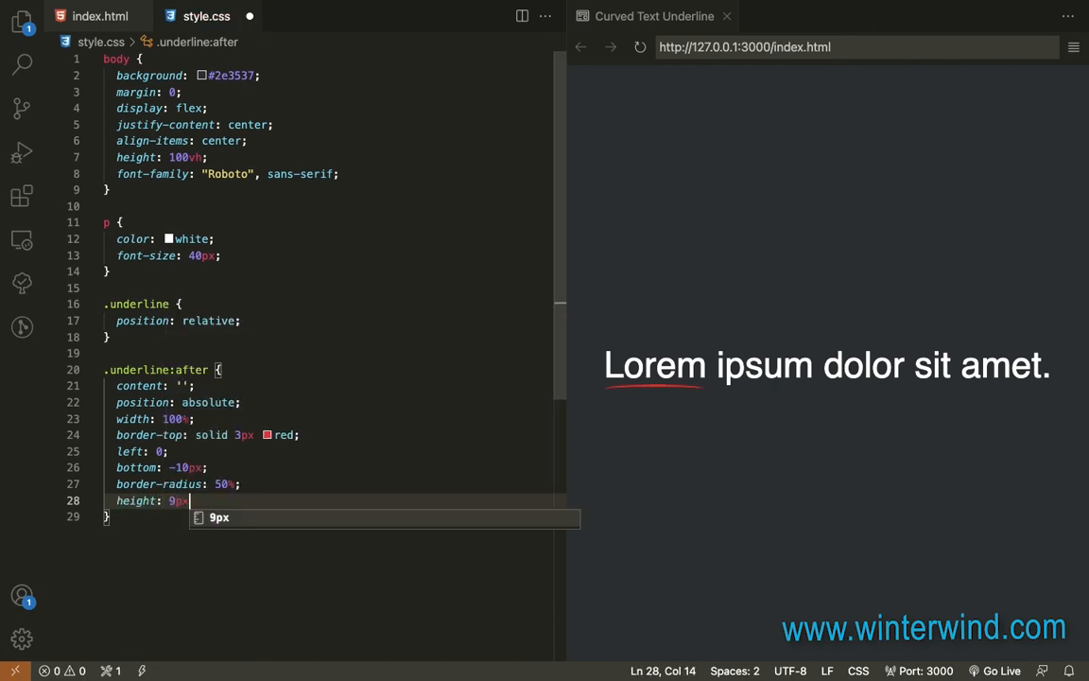
key(BackSpace)
key(BackSpace)
key(BackSpace)
text(8p)
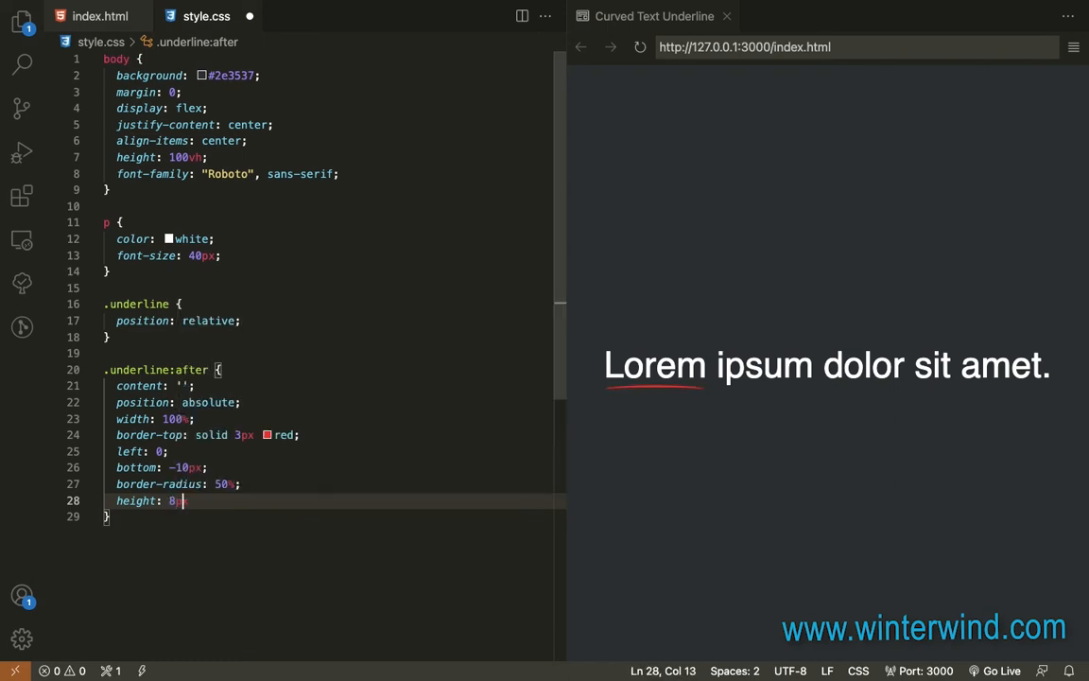
text(x;)
key(ctrl+s)
click(274, 487)
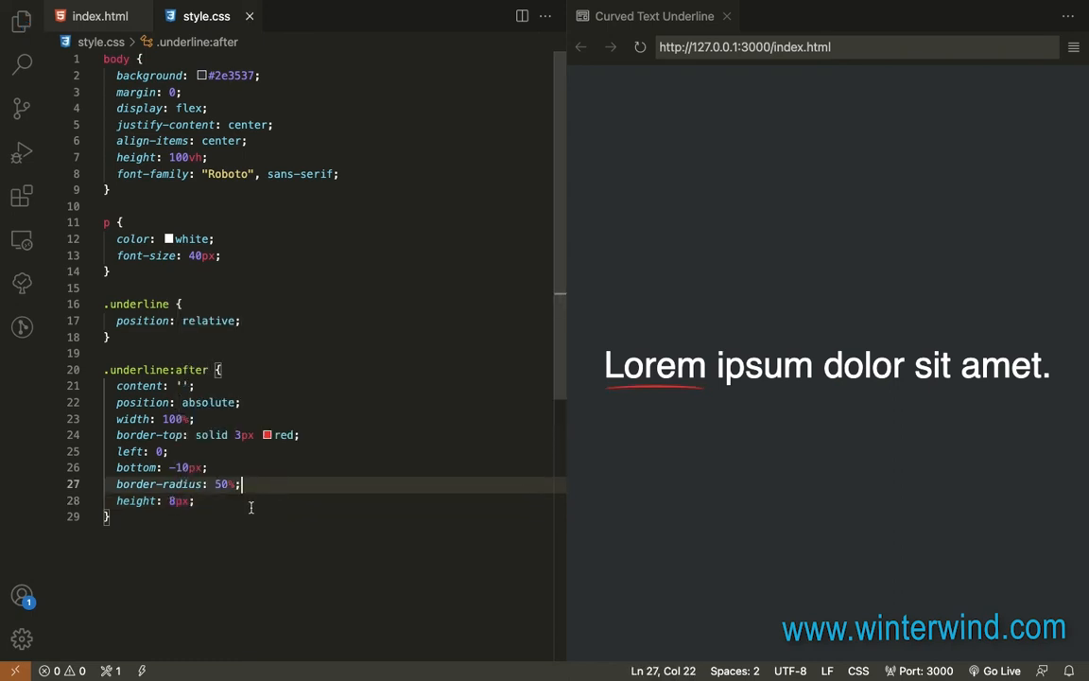